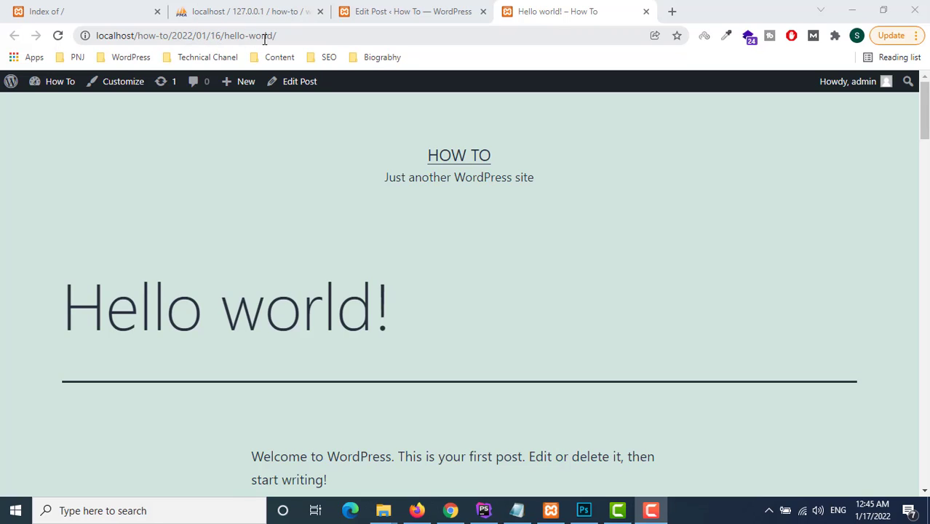
Go to the site's admin dashboard and open the Permalinks settings page.
mouse_move(65, 81)
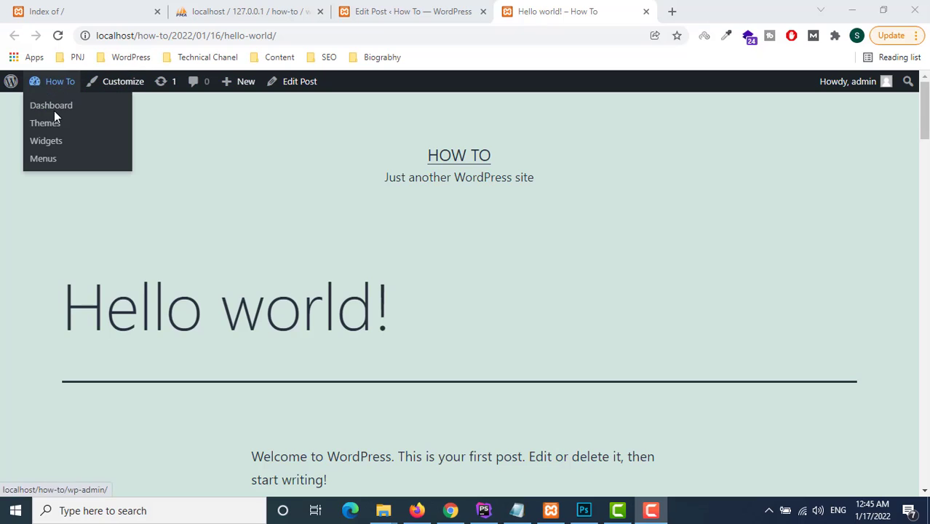
left_click(54, 114)
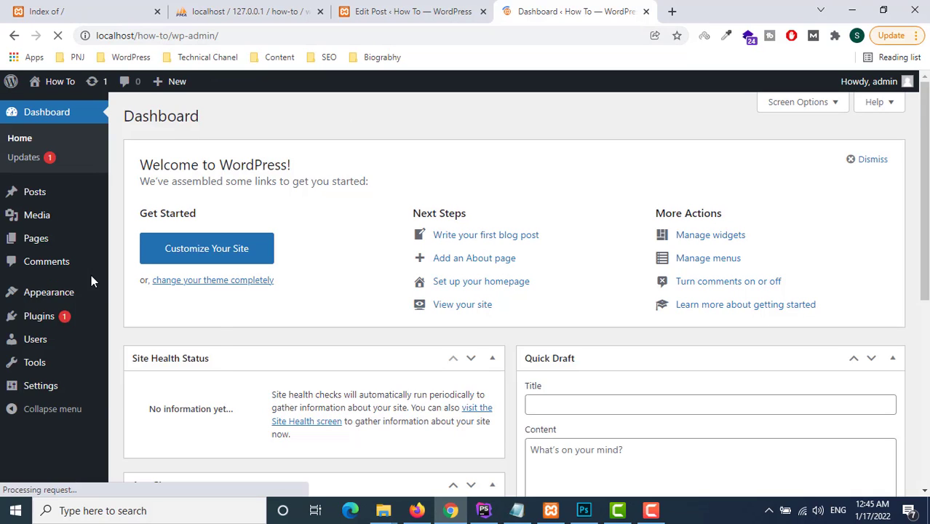
mouse_move(51, 294)
mouse_move(35, 386)
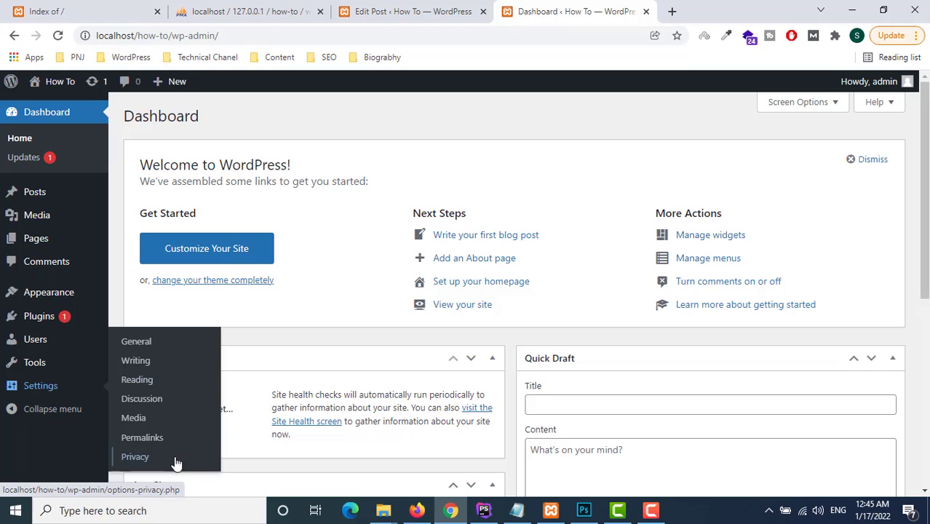
left_click(155, 445)
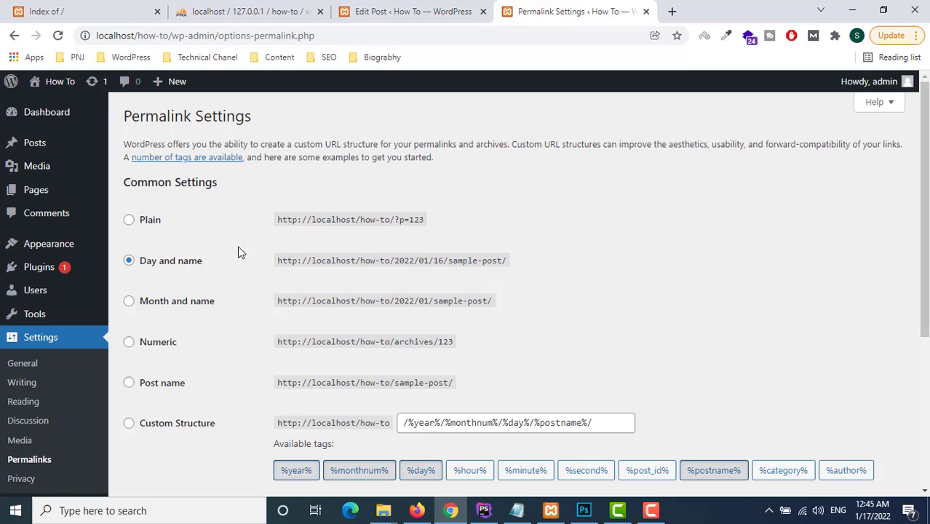
Set the permalink structure to Plain and save the changes.
left_click(129, 220)
scroll(305, 312, "down", 3)
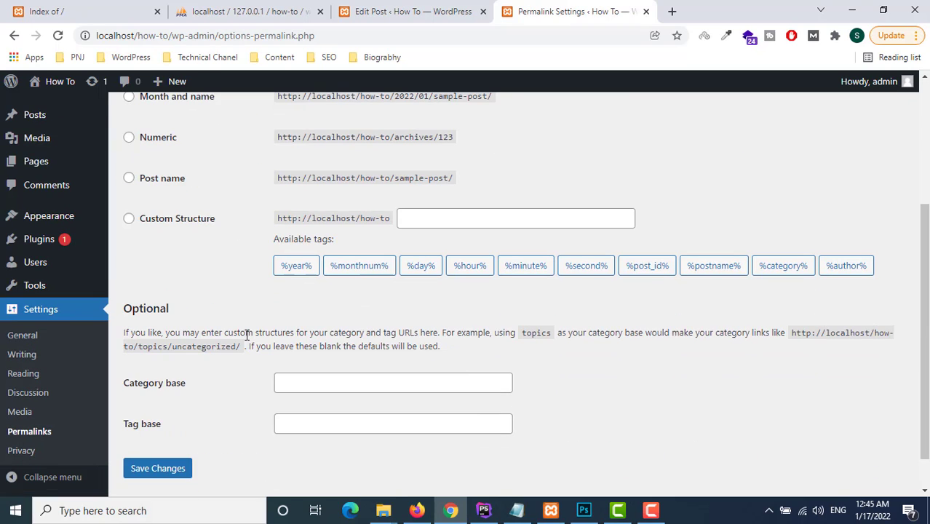
scroll(313, 237, "up", 3)
left_click_drag(282, 220, 420, 219)
left_click(451, 225)
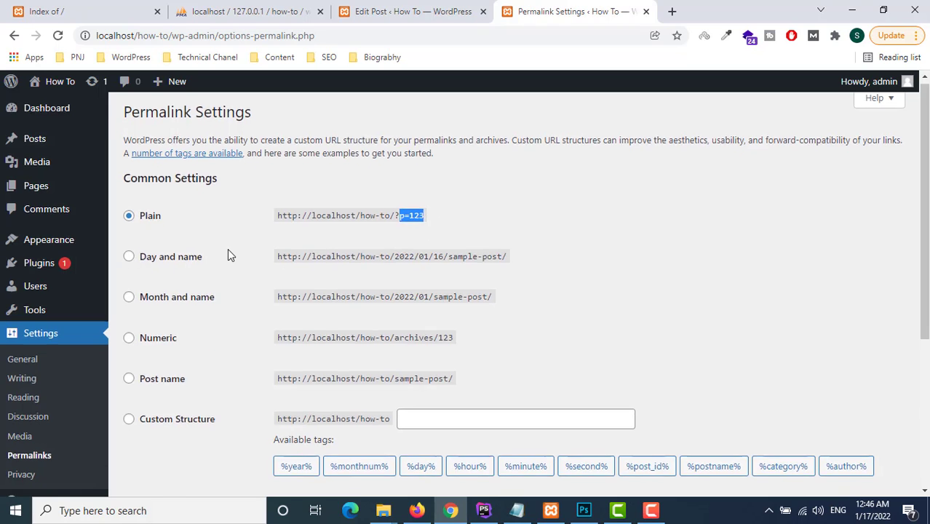
scroll(178, 428, "down", 3)
left_click(177, 426)
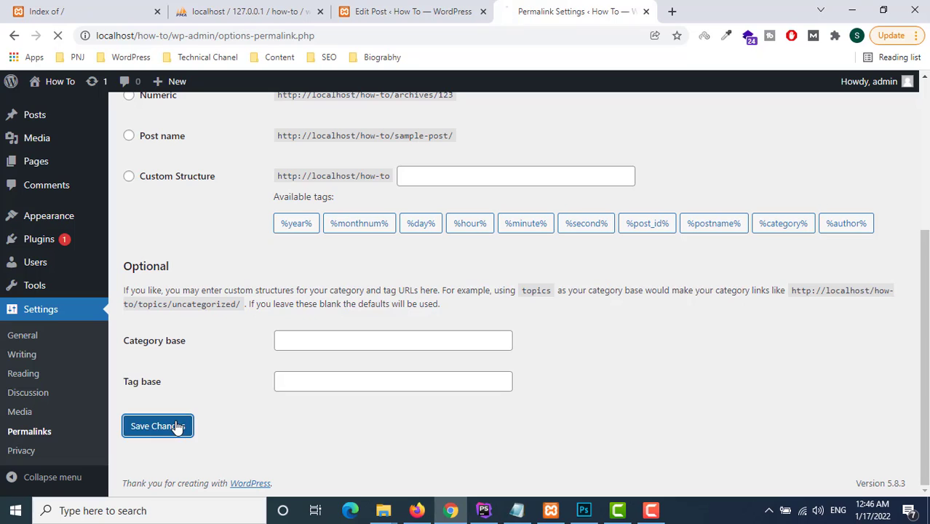
View the Hello world! post in a new tab from the posts list, and open it for editing to check its permalink.
left_click(394, 11)
left_click(20, 91)
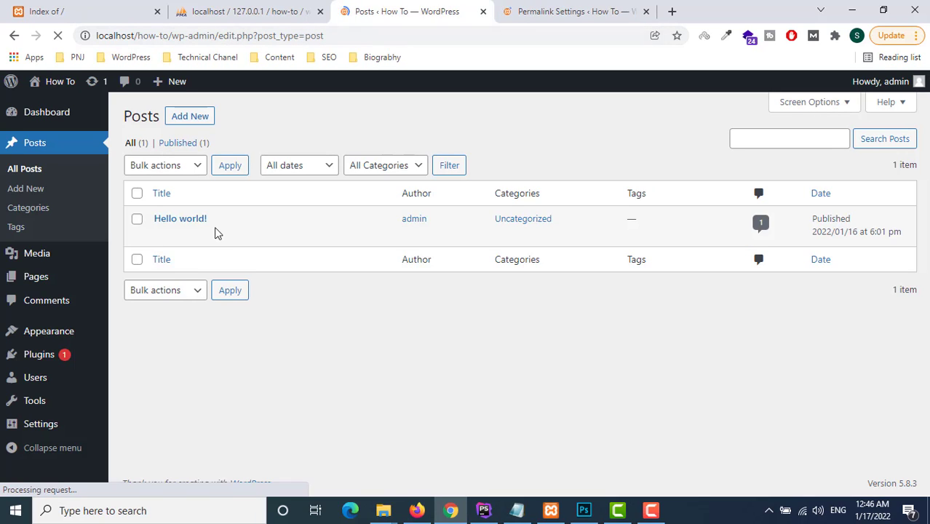
mouse_move(224, 239)
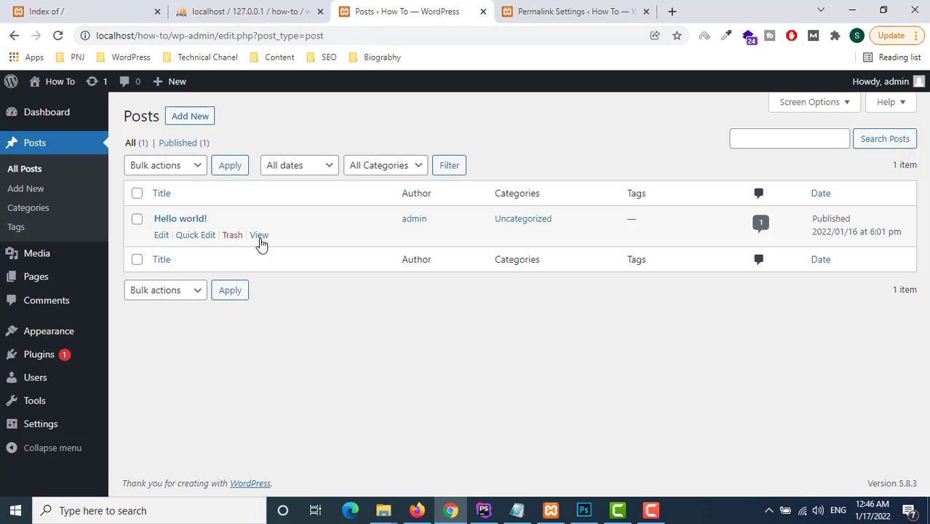
right_click(262, 237)
left_click(320, 248)
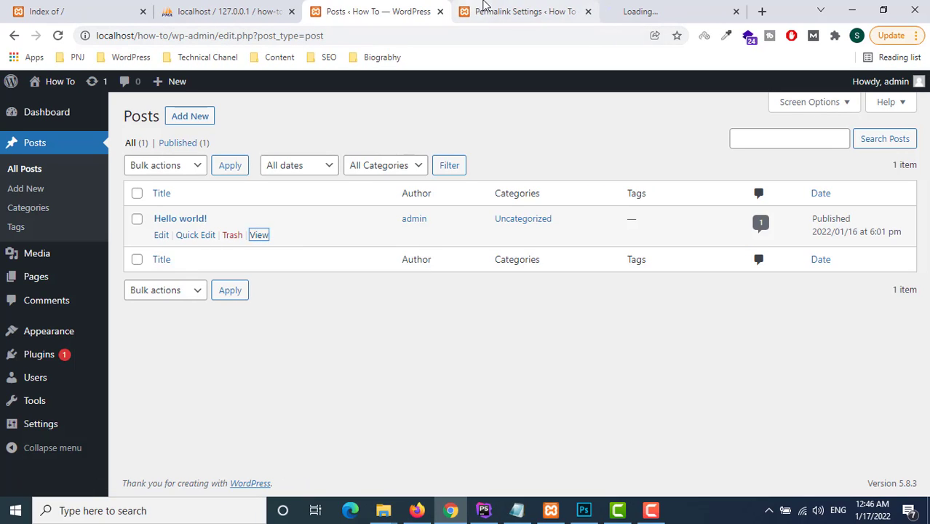
left_click(689, 9)
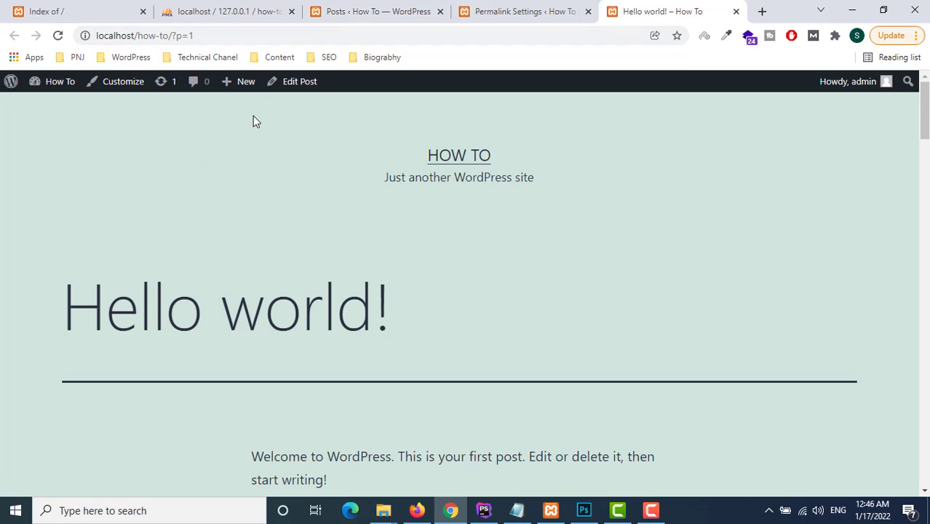
left_click(312, 84)
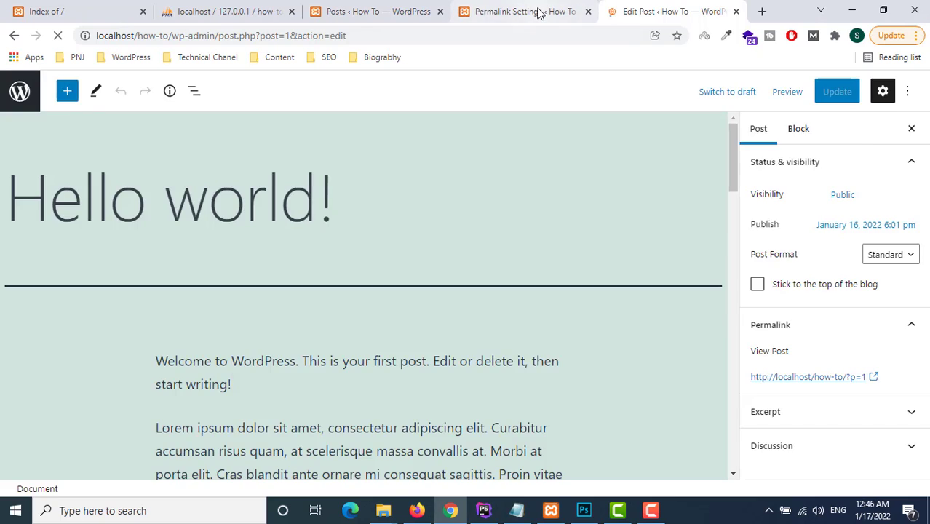
Select the Day and name permalink structure, highlight the date parts of its example URL, and return to the post editor.
left_click(537, 12)
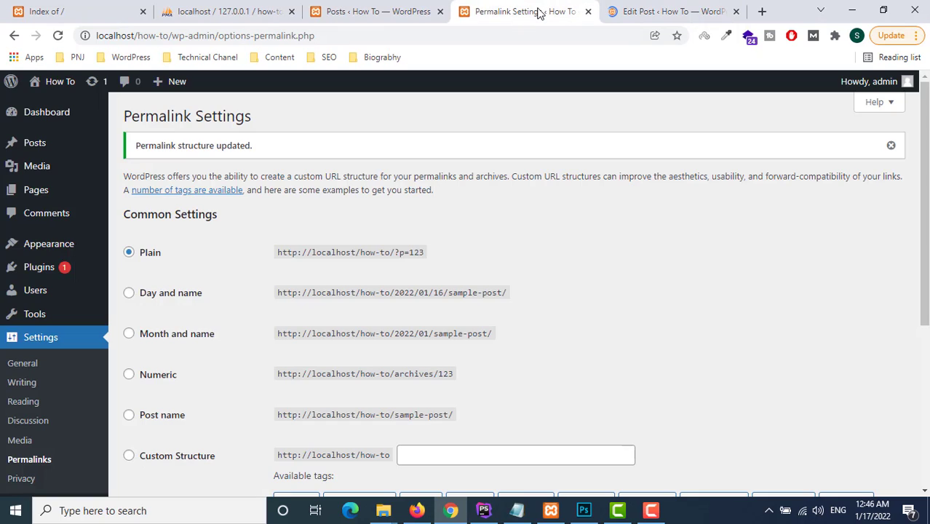
left_click(140, 297)
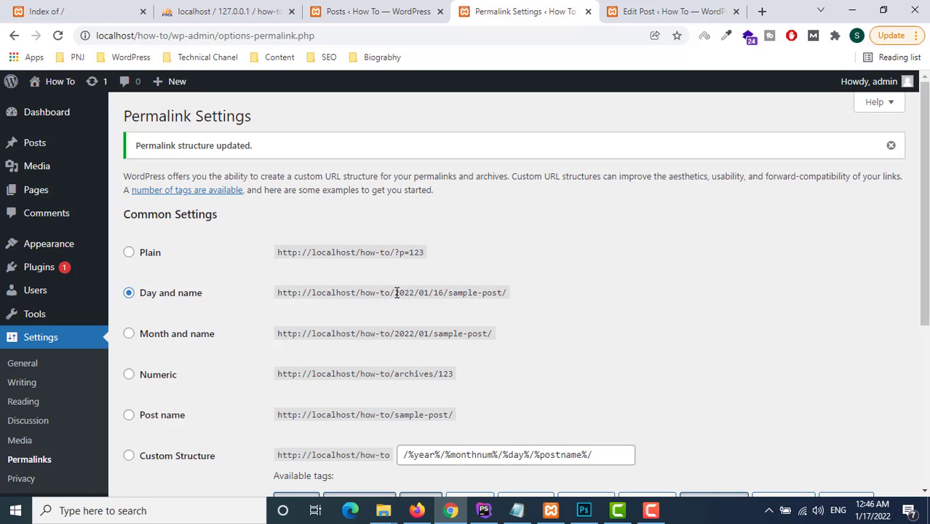
left_click_drag(396, 293, 431, 293)
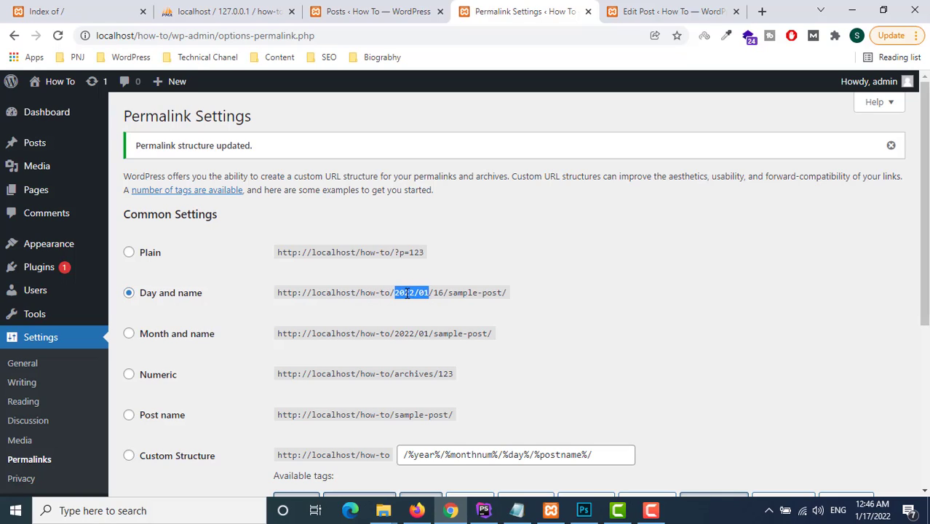
left_click(439, 293)
double_click(444, 293)
double_click(440, 293)
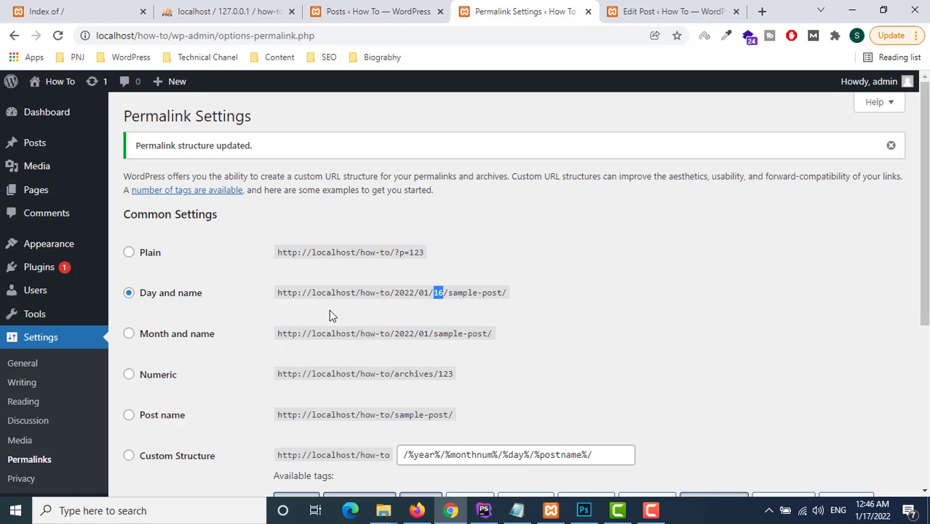
left_click(676, 9)
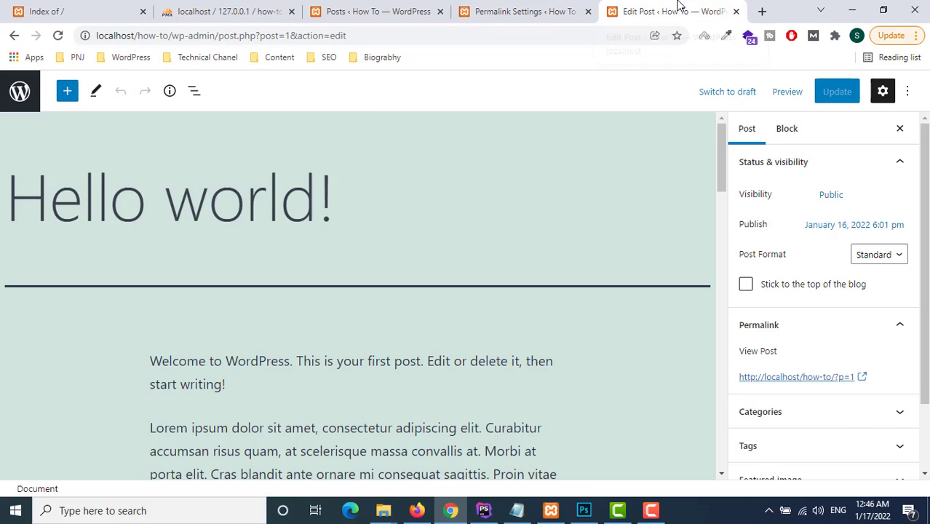
Set the permalink structure to Month and name in the Permalink Settings and save the changes.
left_click(513, 11)
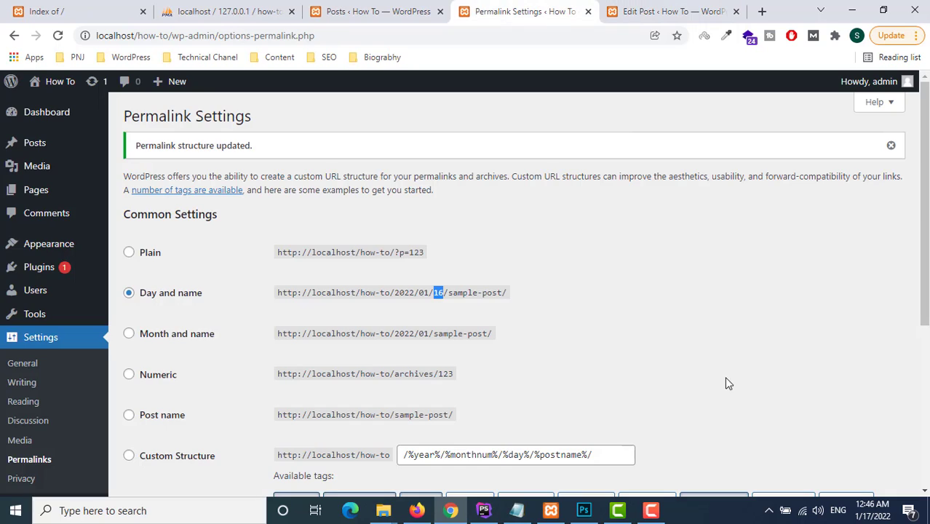
scroll(225, 304, "down", 1)
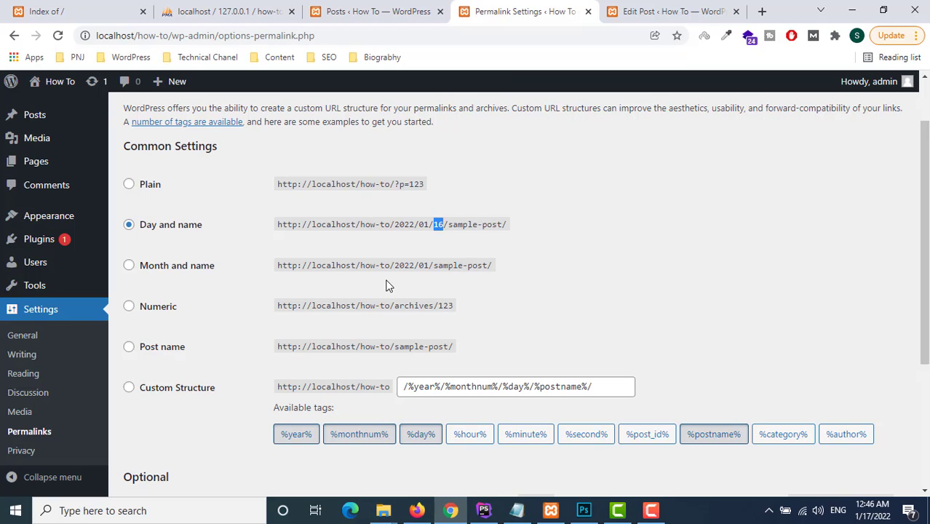
left_click_drag(435, 266, 494, 265)
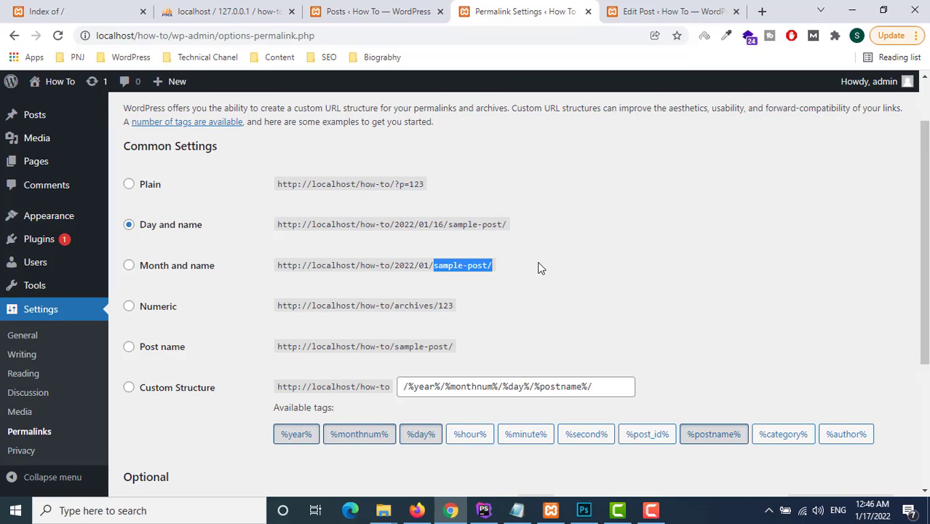
scroll(534, 269, "down", 3)
scroll(168, 269, "up", 1)
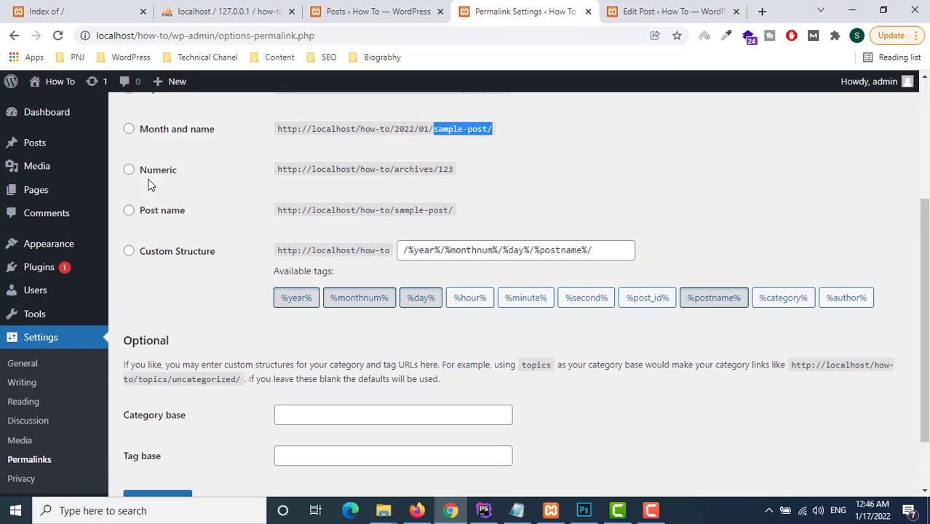
scroll(147, 184, "up", 2)
left_click(131, 265)
scroll(224, 301, "down", 2)
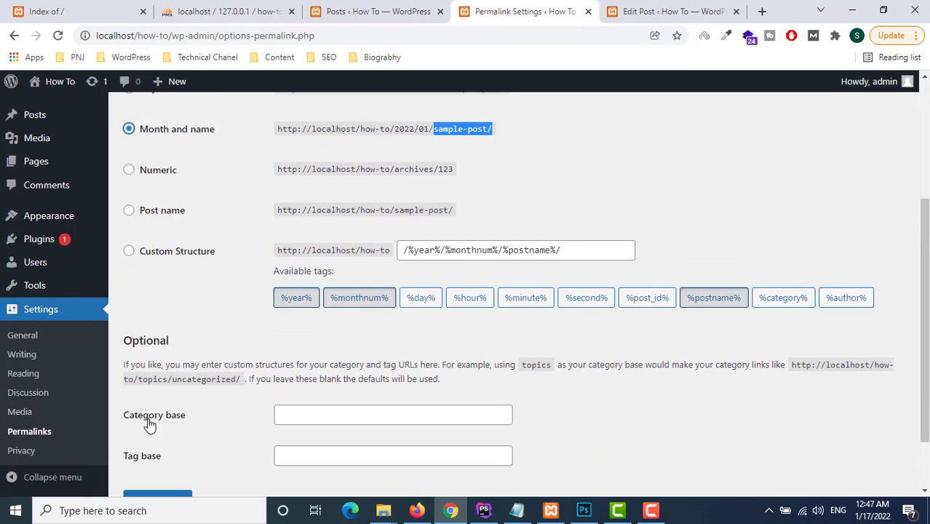
scroll(149, 424, "down", 1)
left_click(149, 424)
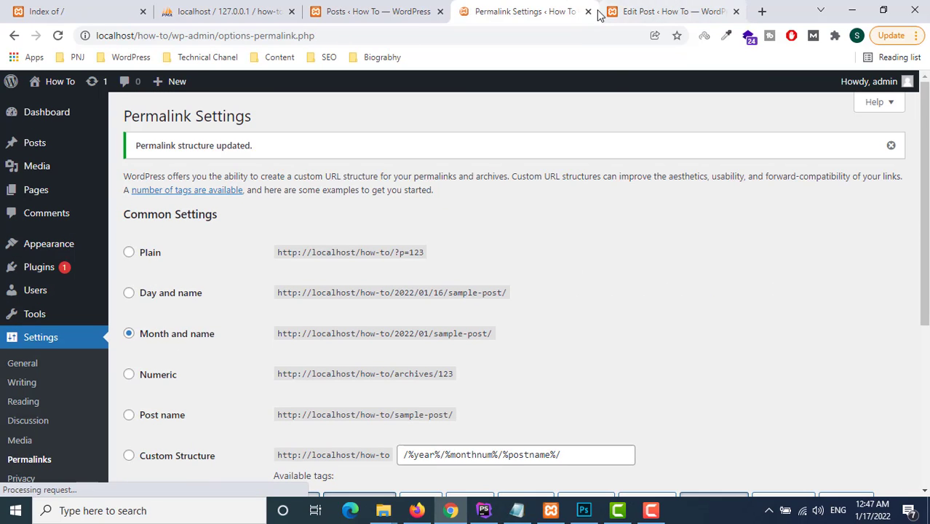
View the Hello world! post in a new tab and compare its URL with the Month and name example.
left_click(349, 11)
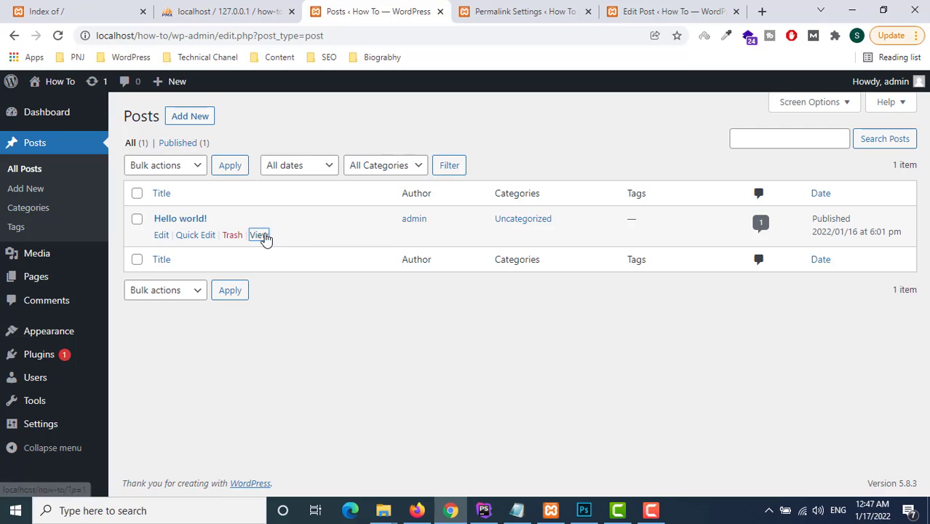
right_click(263, 236)
left_click(320, 243)
left_click(677, 11)
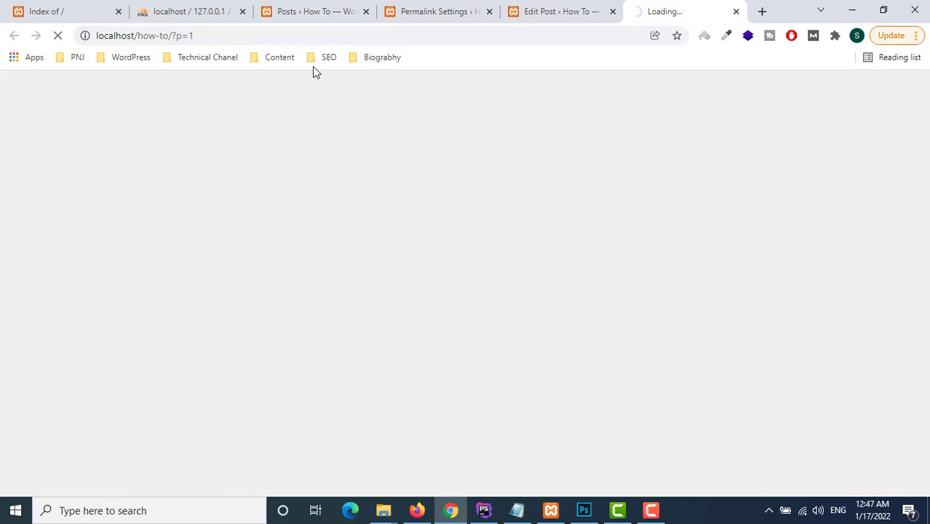
left_click(461, 11)
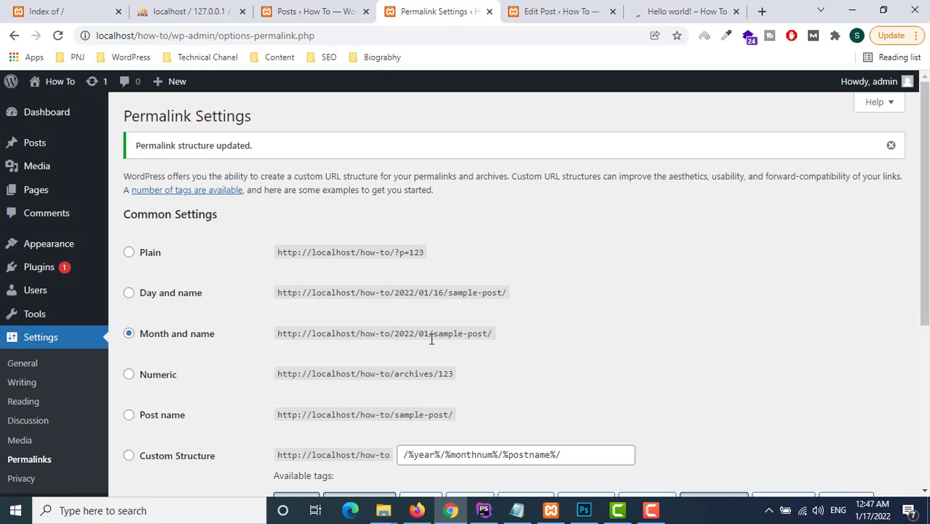
left_click(691, 10)
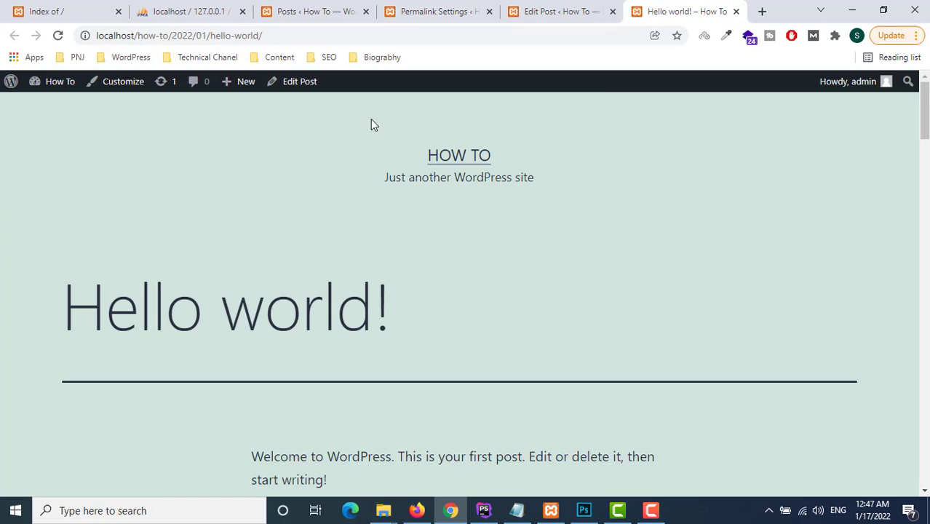
Select the Numeric permalink structure in the Permalink Settings.
left_click(445, 9)
scroll(291, 313, "down", 1)
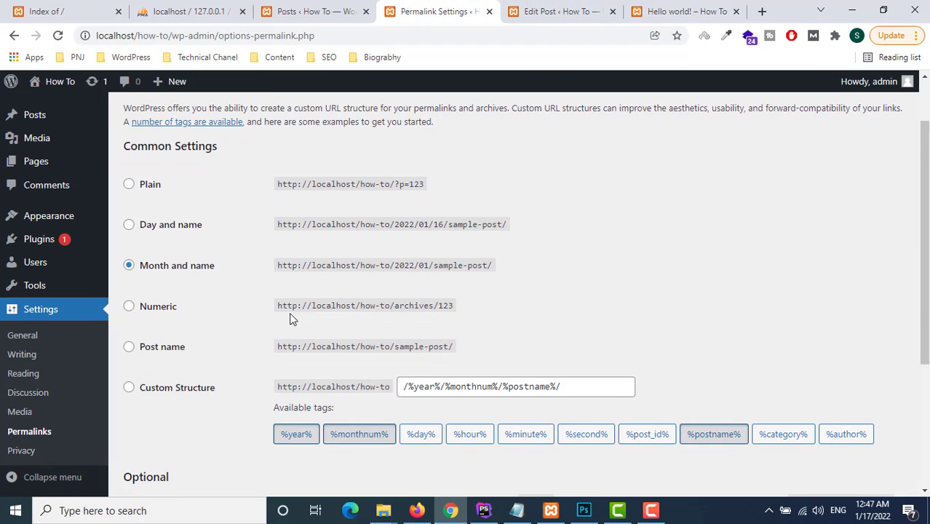
left_click(135, 309)
scroll(141, 371, "down", 3)
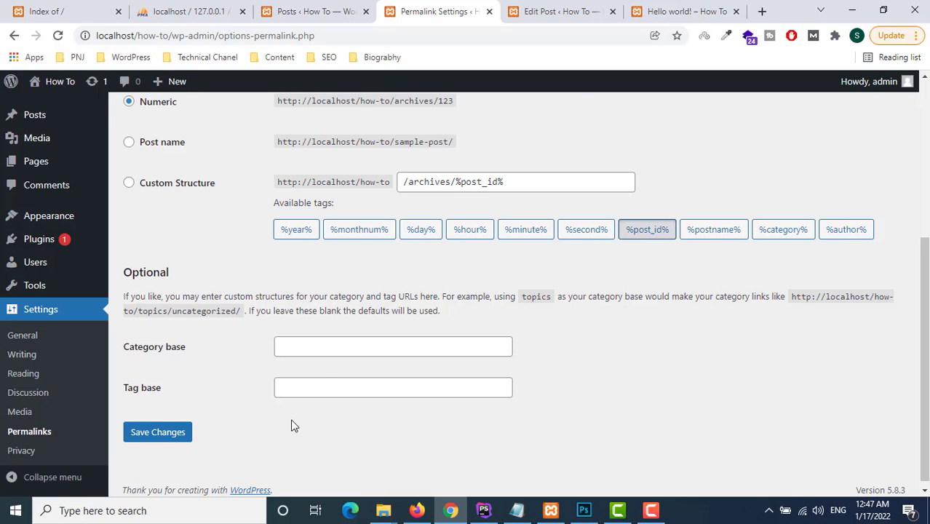
Reload the open Hello world! post page to check its URL, and return to the Permalink Settings.
left_click(678, 10)
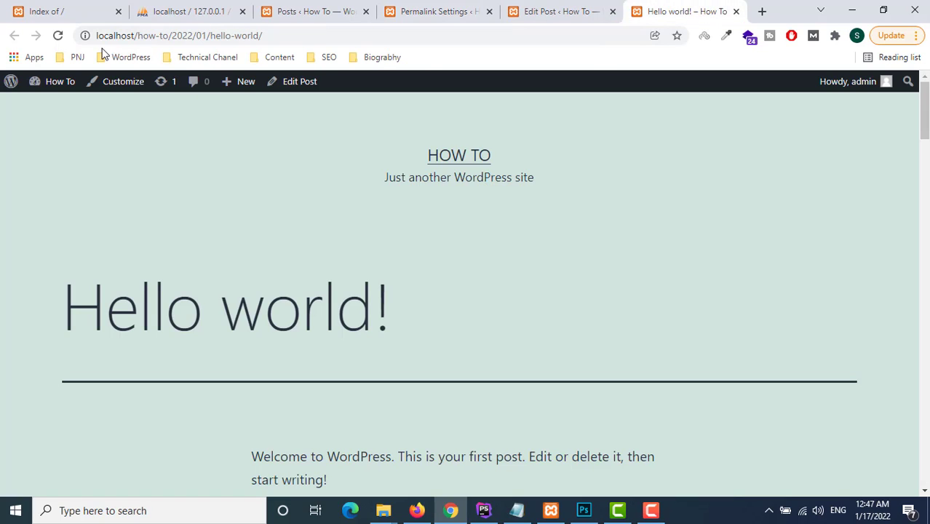
left_click(57, 36)
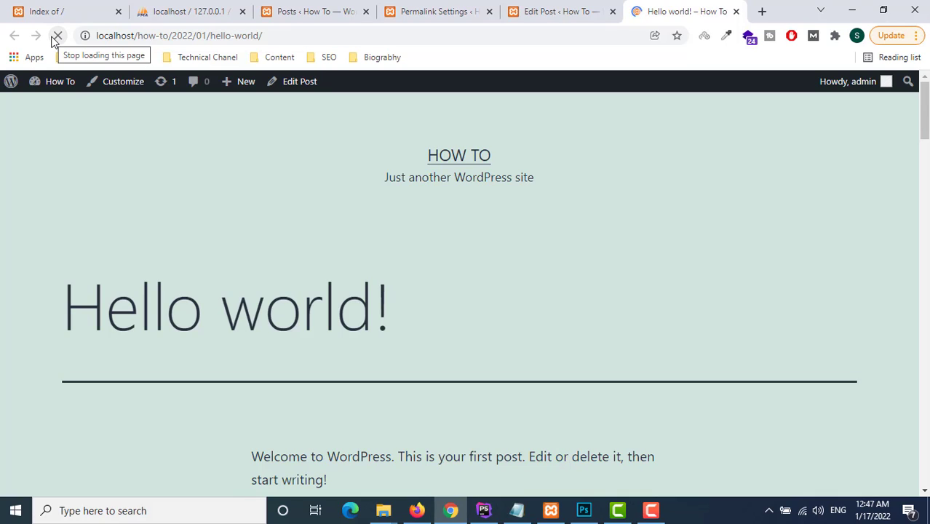
left_click(429, 9)
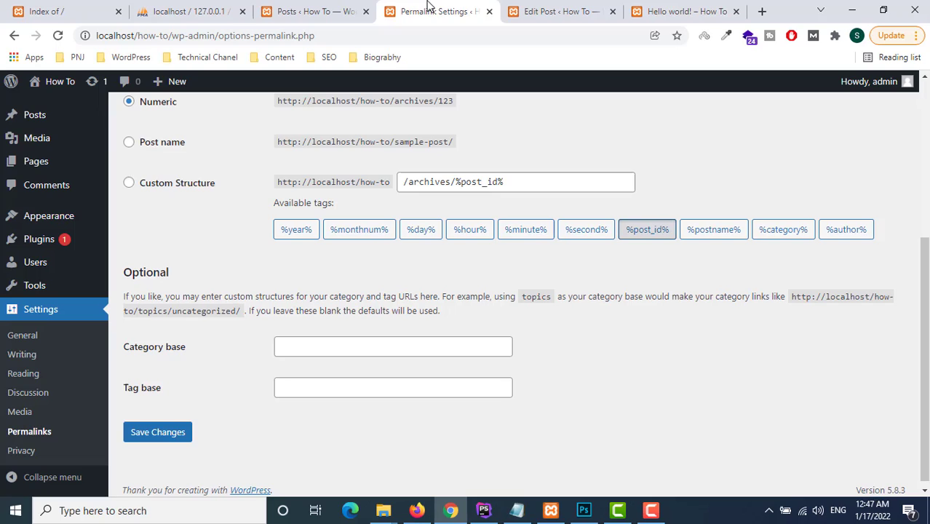
Refresh the posts list and open the Hello world! post in another new tab.
left_click(313, 11)
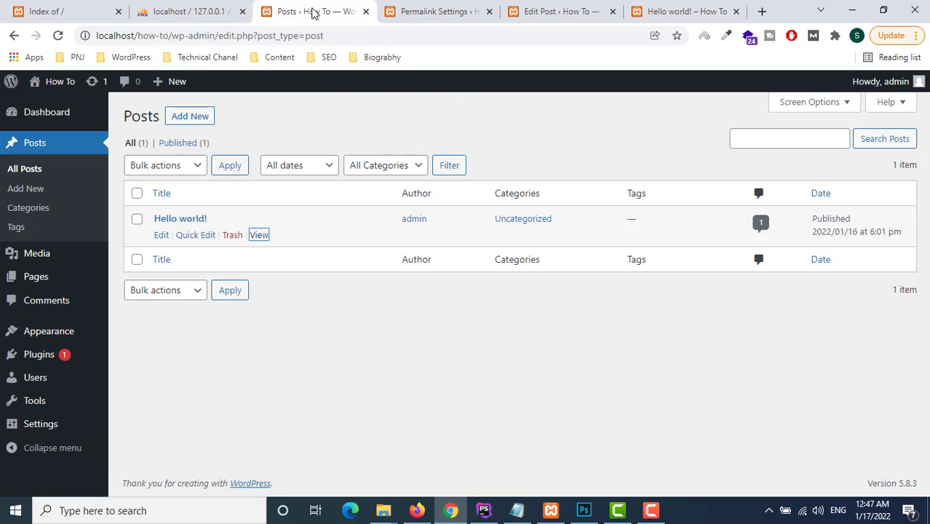
left_click(57, 36)
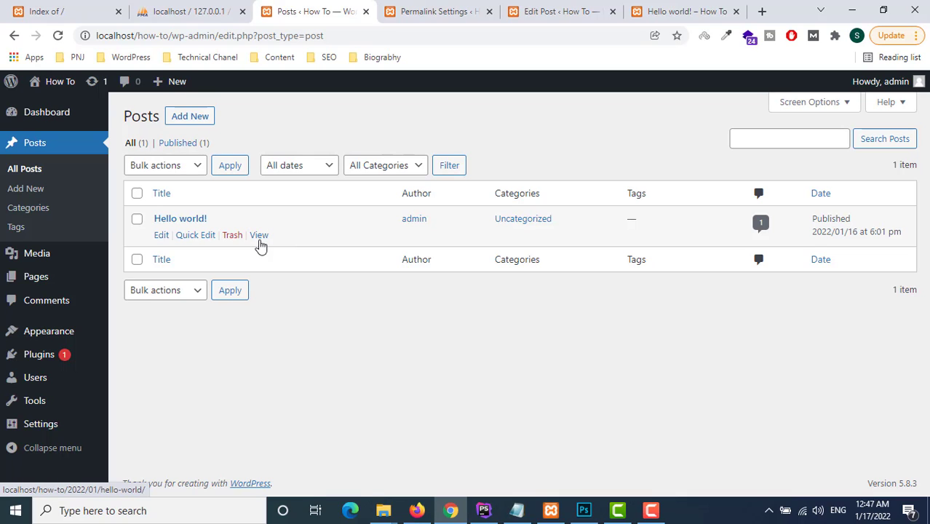
right_click(259, 235)
left_click(283, 246)
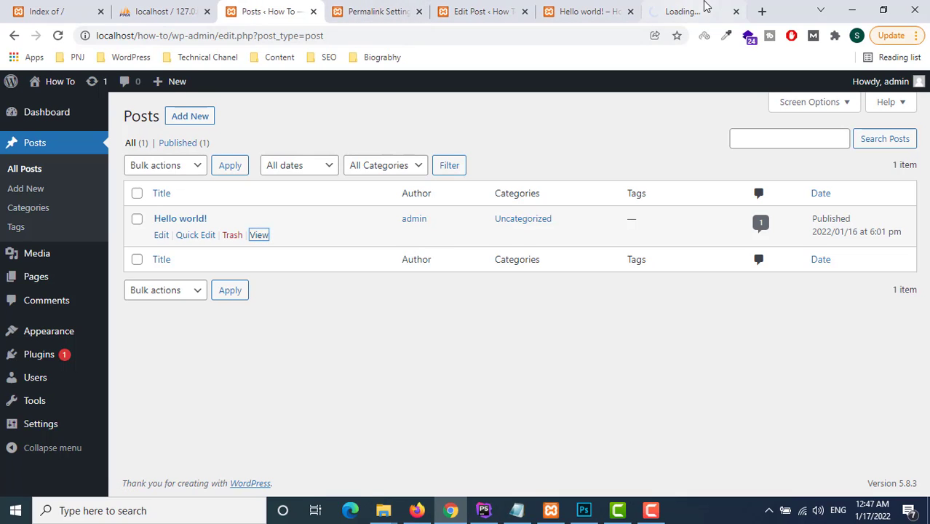
Check the URL of the newly opened Hello world! post, and close its tab to return to the Permalink Settings.
left_click(697, 10)
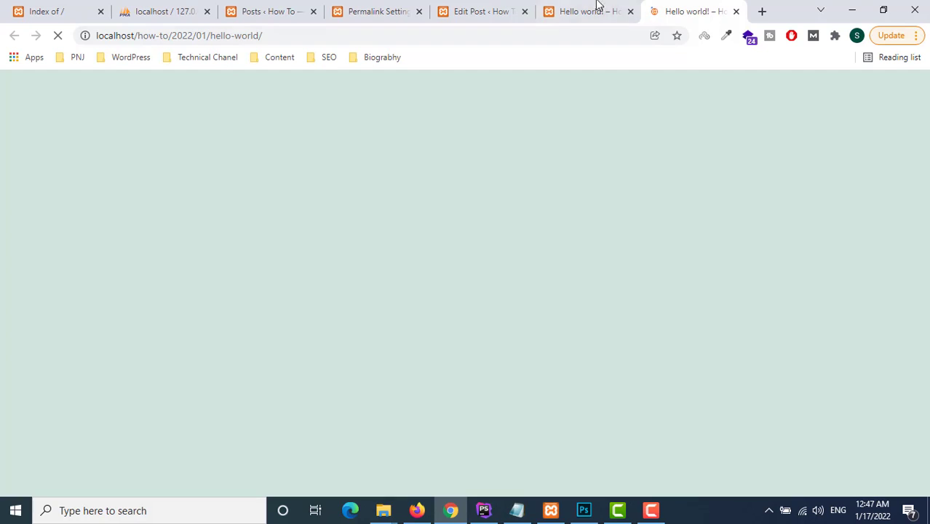
left_click(736, 11)
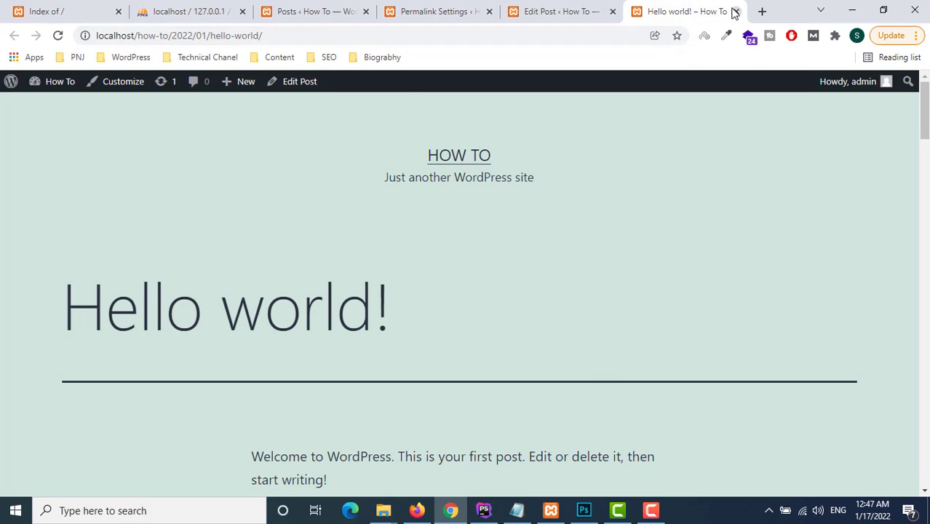
left_click(557, 11)
left_click(429, 11)
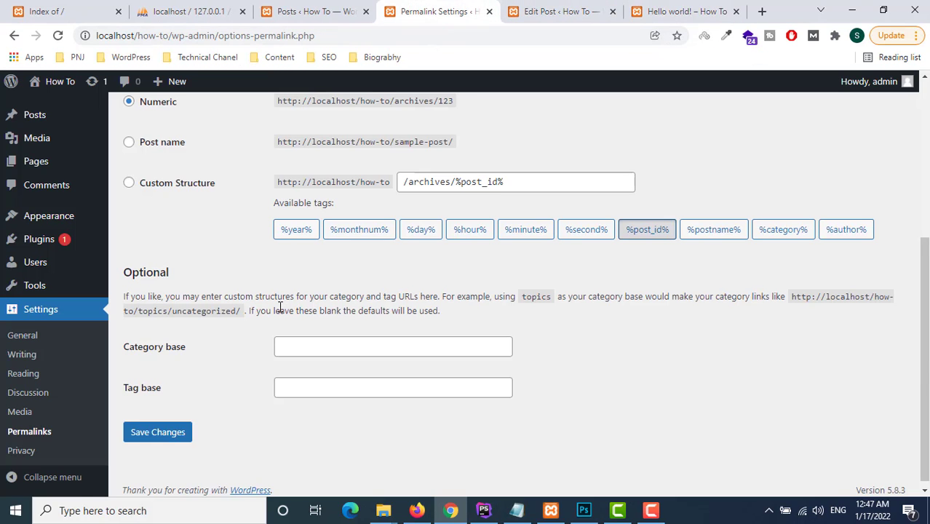
Save the Permalink Settings with the Numeric structure selected.
scroll(279, 307, "up", 3)
scroll(229, 425, "down", 2)
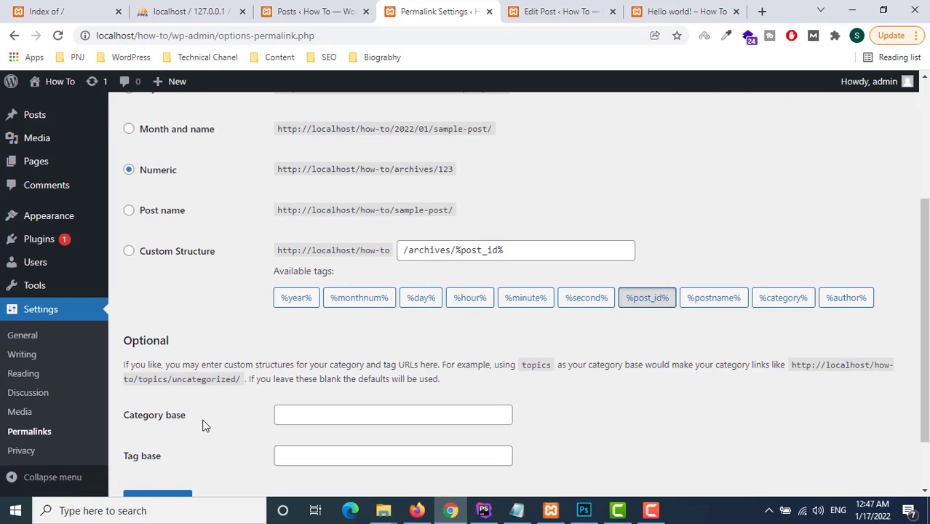
scroll(204, 426, "down", 1)
left_click(152, 428)
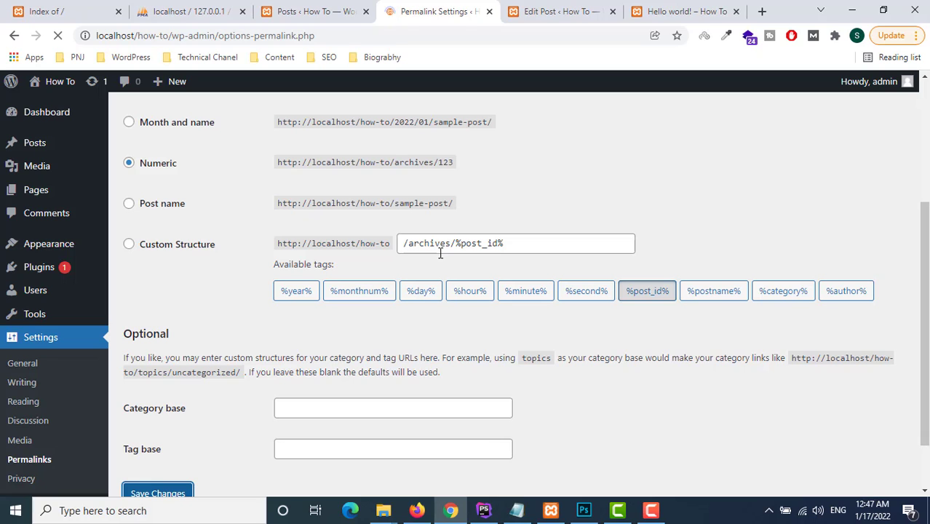
scroll(415, 251, "down", 2)
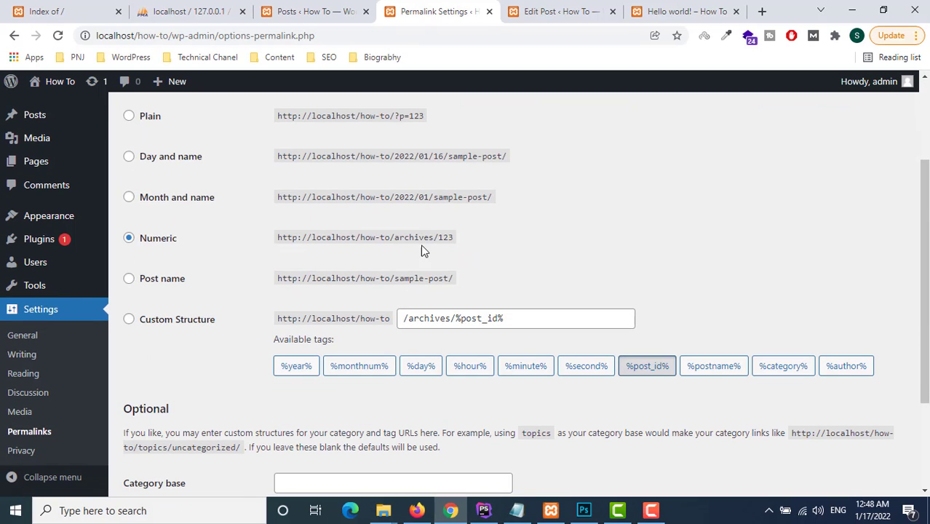
scroll(182, 413, "down", 2)
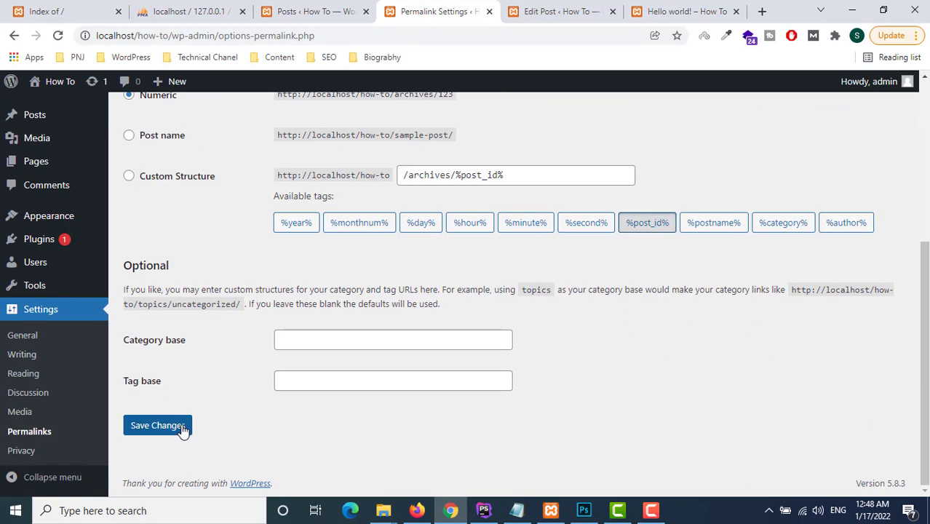
left_click(182, 425)
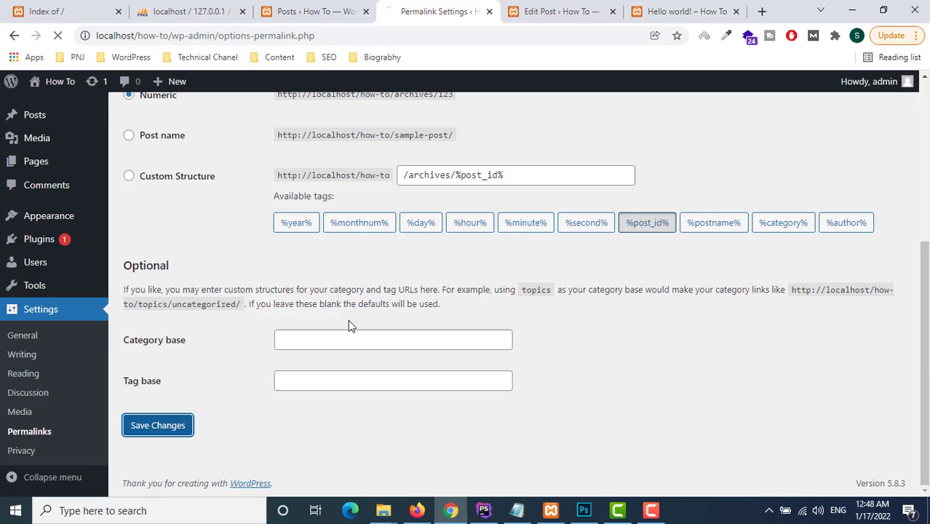
Look over the Hello world! post page that is already open and its URL.
left_click(538, 12)
left_click(684, 12)
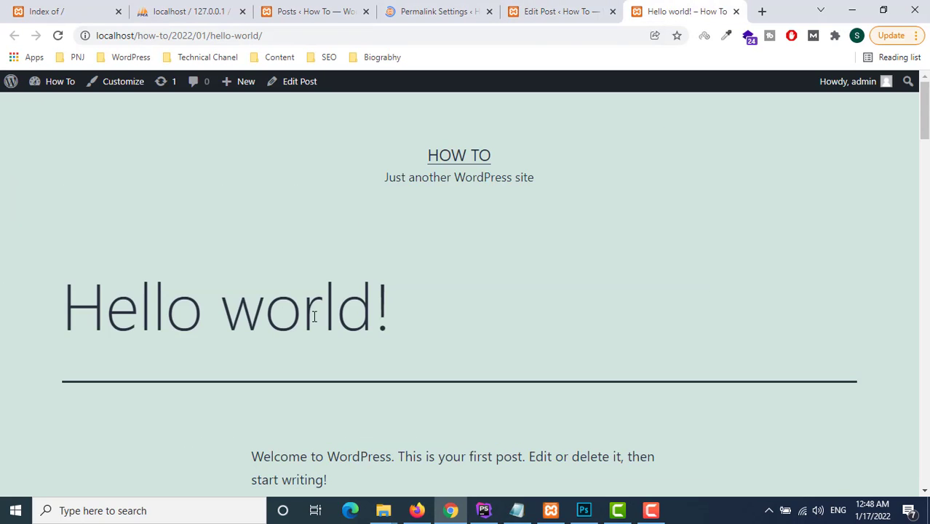
scroll(313, 305, "down", 3)
scroll(302, 263, "up", 3)
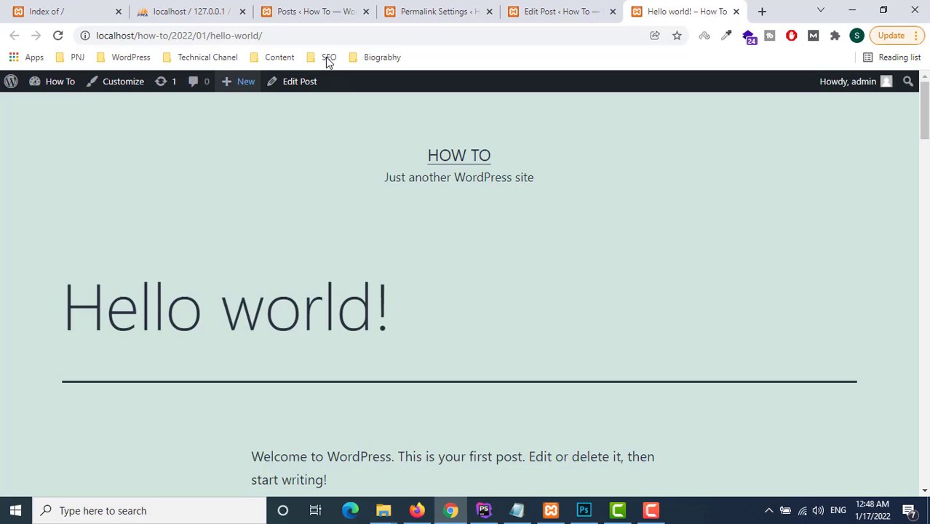
Open the Hello world! post in a new tab from the posts list and compare its URL with the Numeric example.
left_click(444, 12)
left_click(331, 11)
right_click(254, 238)
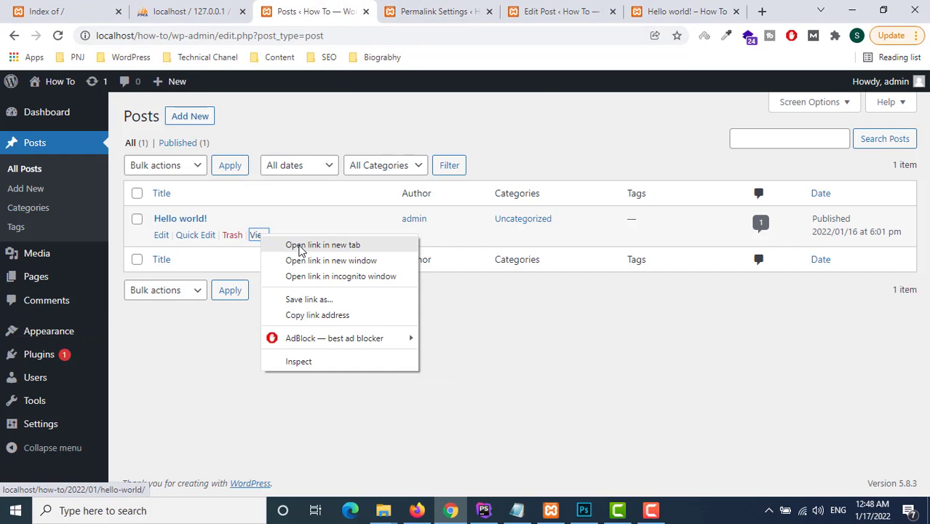
left_click(291, 243)
left_click(681, 9)
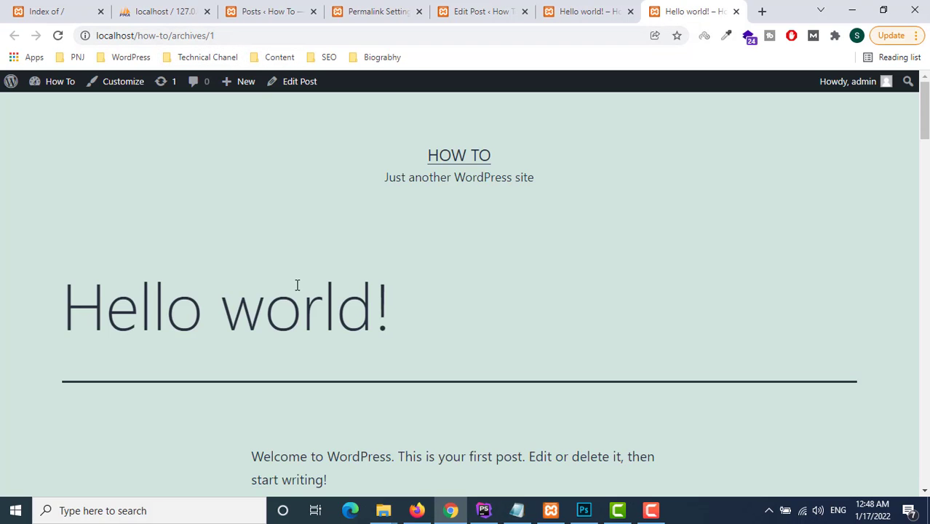
scroll(296, 289, "down", 6)
scroll(297, 295, "up", 3)
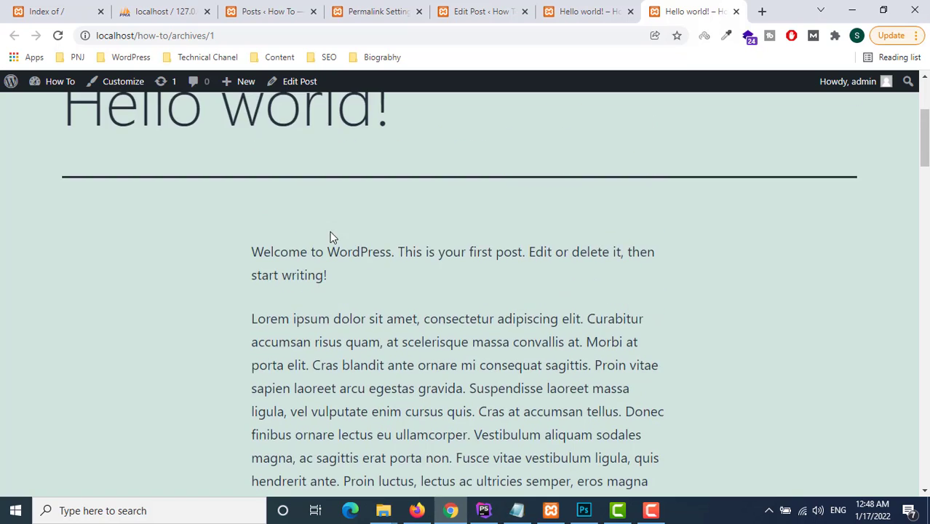
scroll(331, 237, "up", 1)
scroll(182, 186, "up", 2)
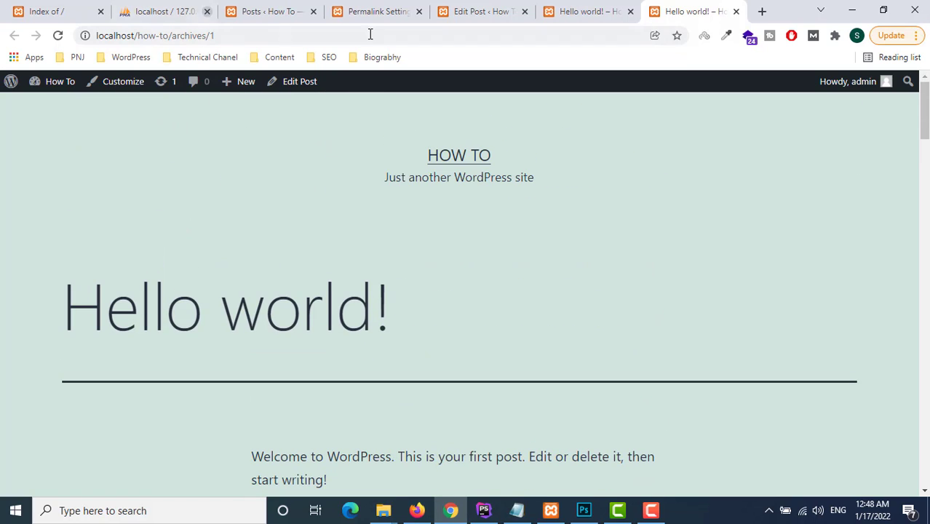
Select the Post name permalink structure in the Permalink Settings and save the changes.
left_click(417, 7)
scroll(343, 338, "down", 4)
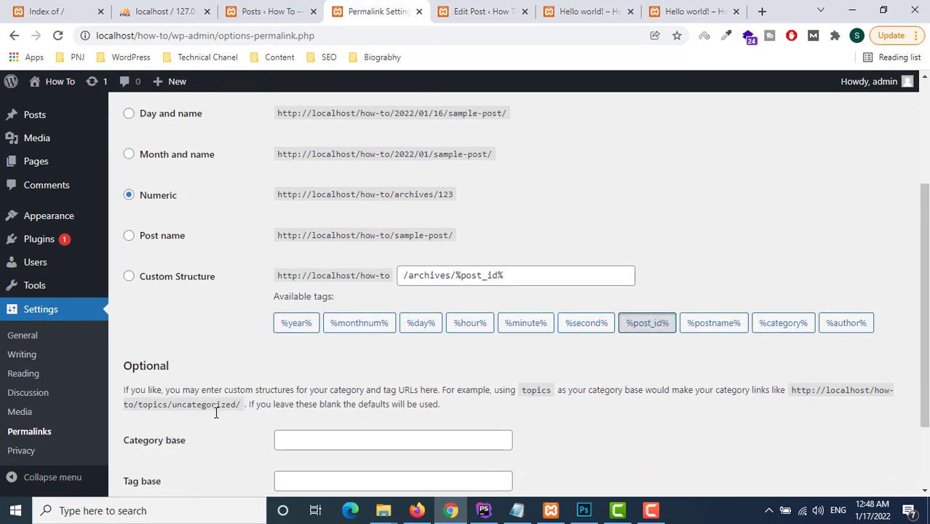
scroll(239, 436, "up", 2)
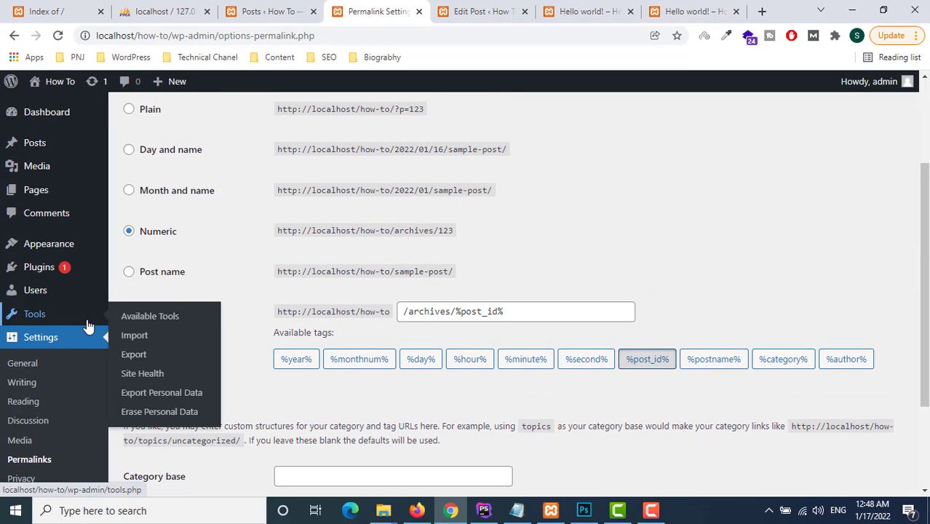
left_click(128, 273)
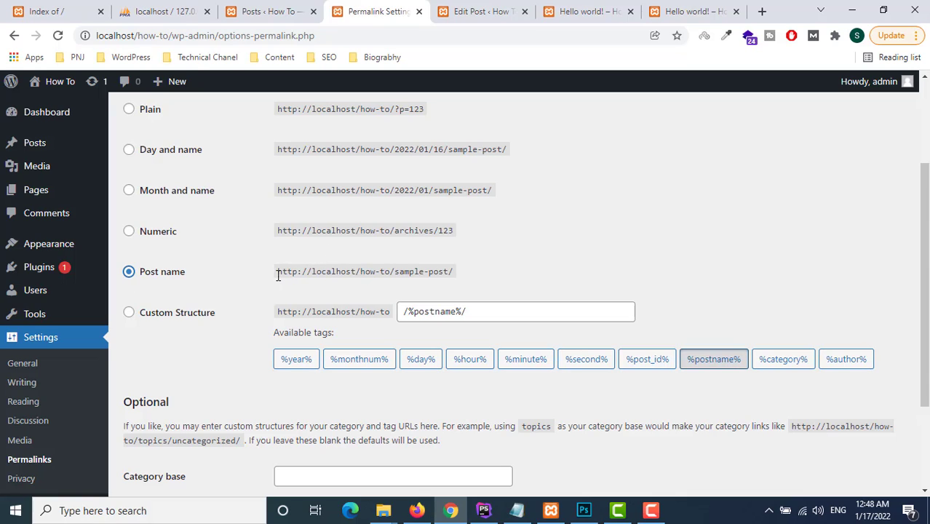
left_click_drag(277, 272, 467, 282)
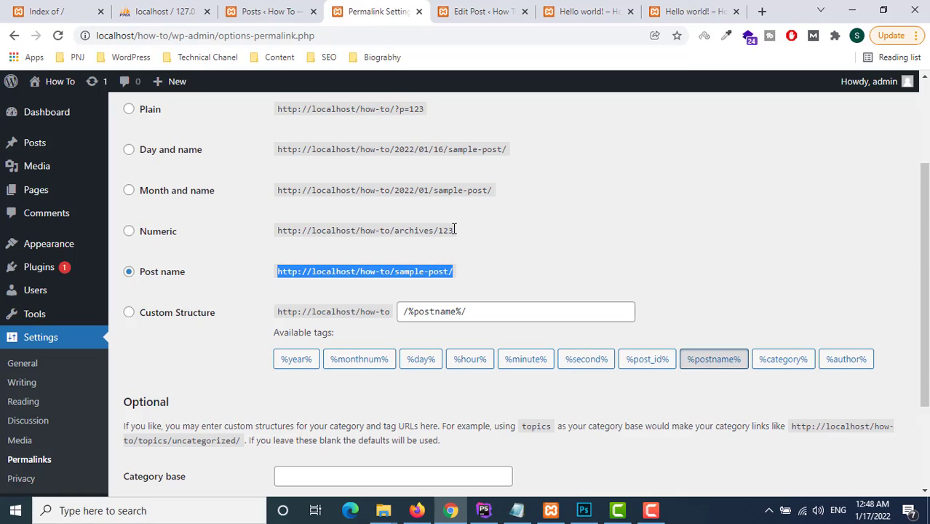
left_click_drag(454, 230, 446, 230)
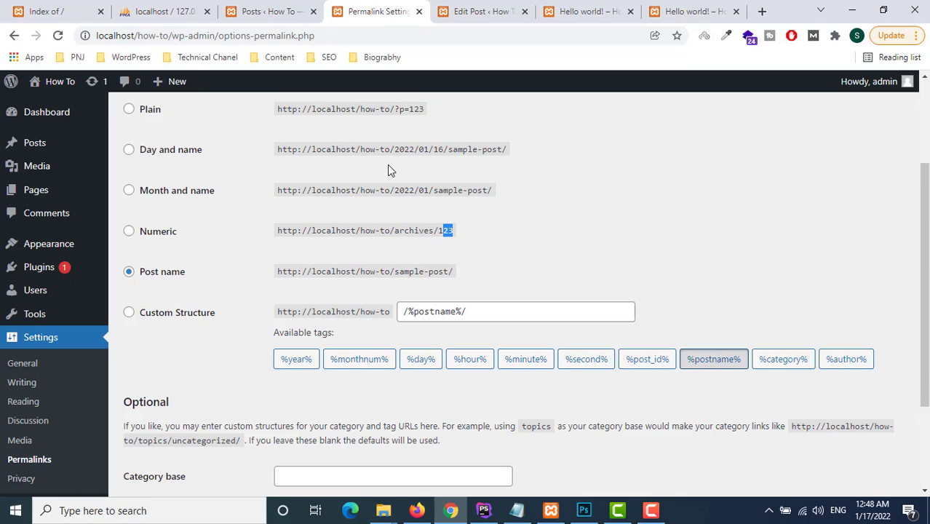
scroll(416, 286, "down", 2)
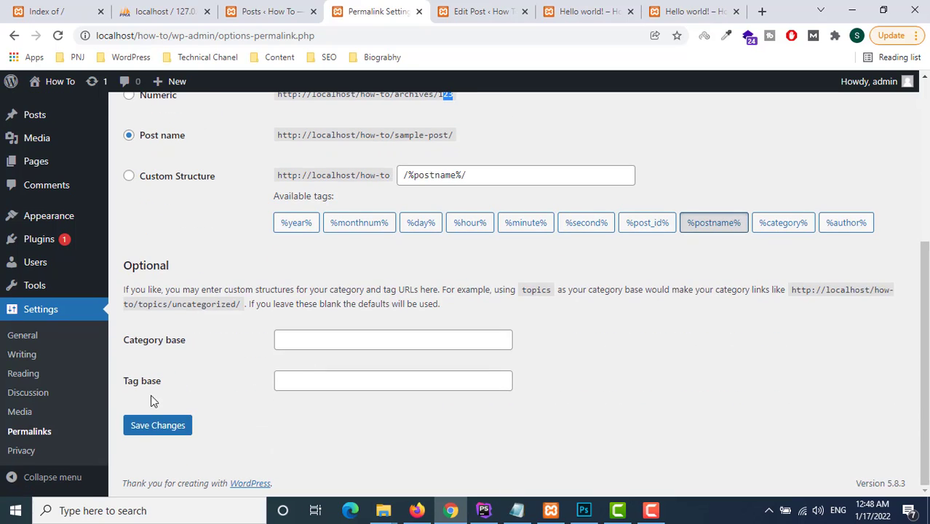
left_click(156, 426)
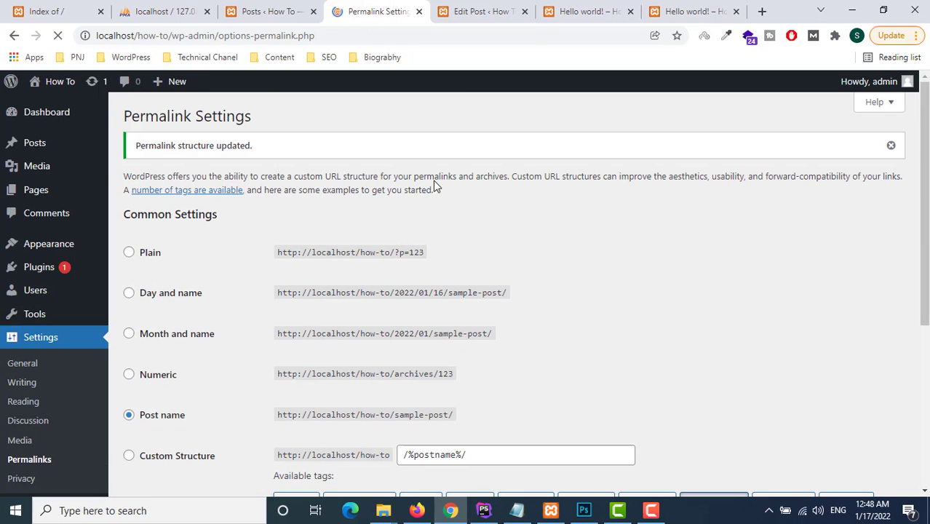
View the Hello world! post in another new tab from the posts list to check its URL.
left_click(270, 10)
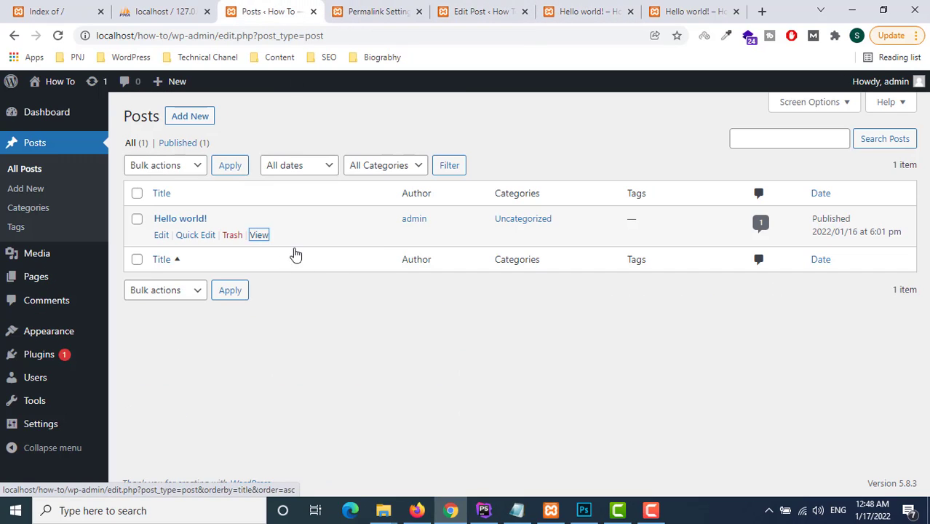
right_click(259, 235)
left_click(313, 241)
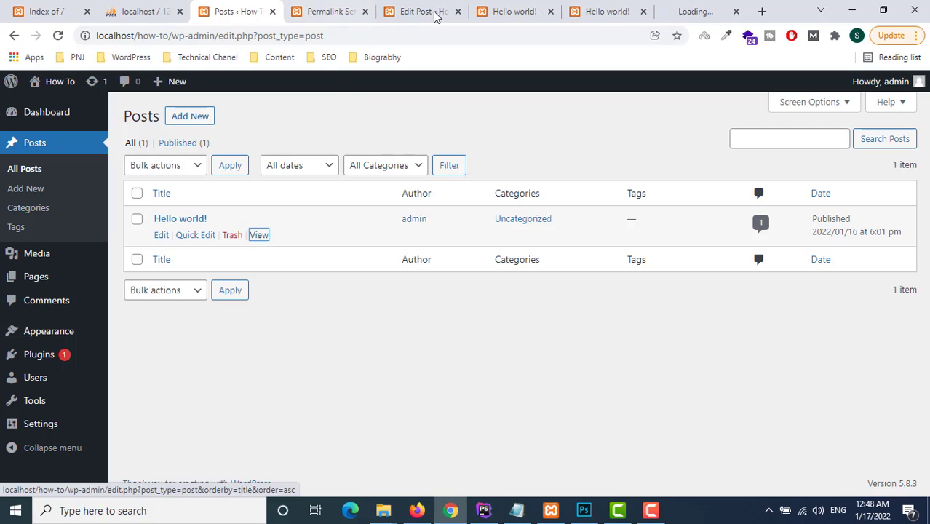
left_click(695, 11)
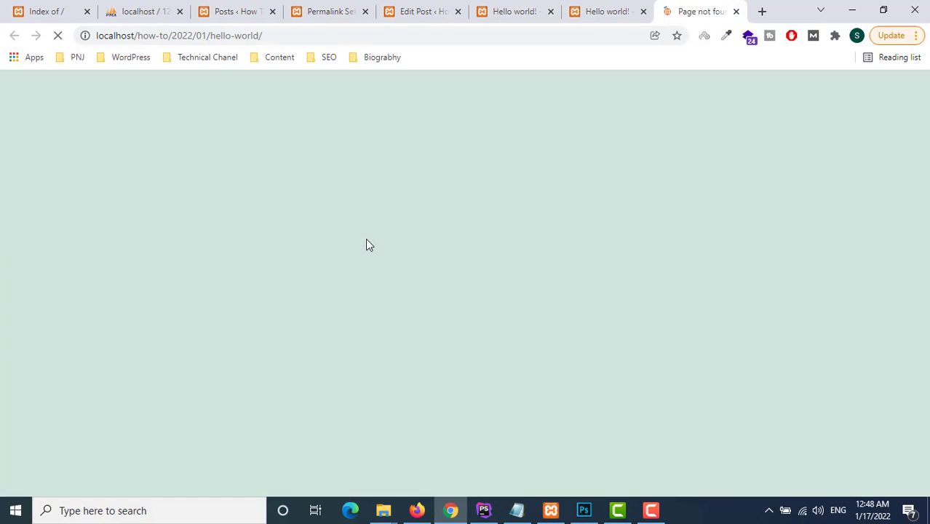
Close all three open post view tabs and go back to the posts list.
left_click(737, 11)
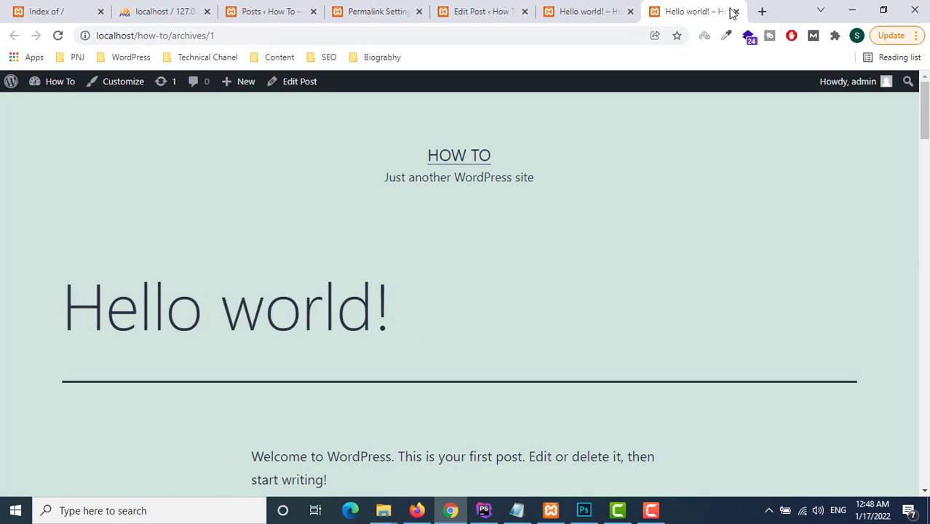
left_click(736, 12)
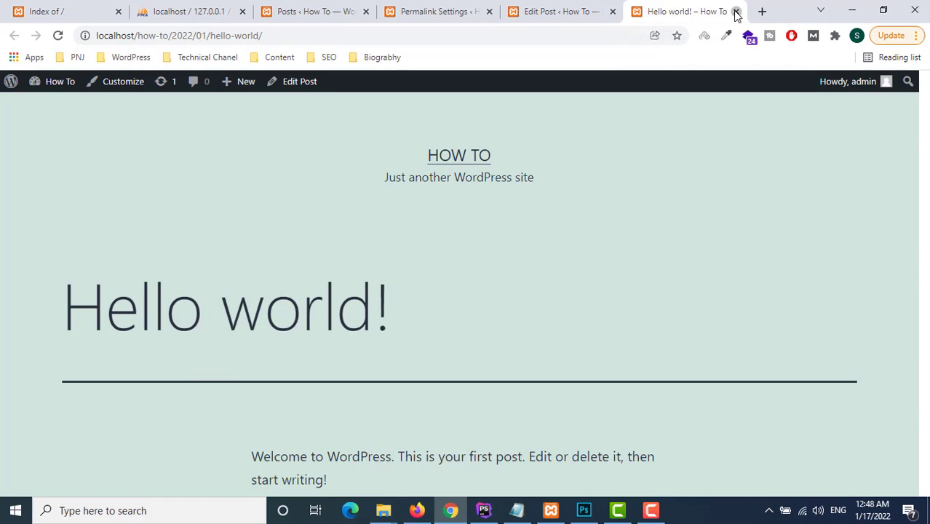
left_click(736, 11)
left_click(363, 9)
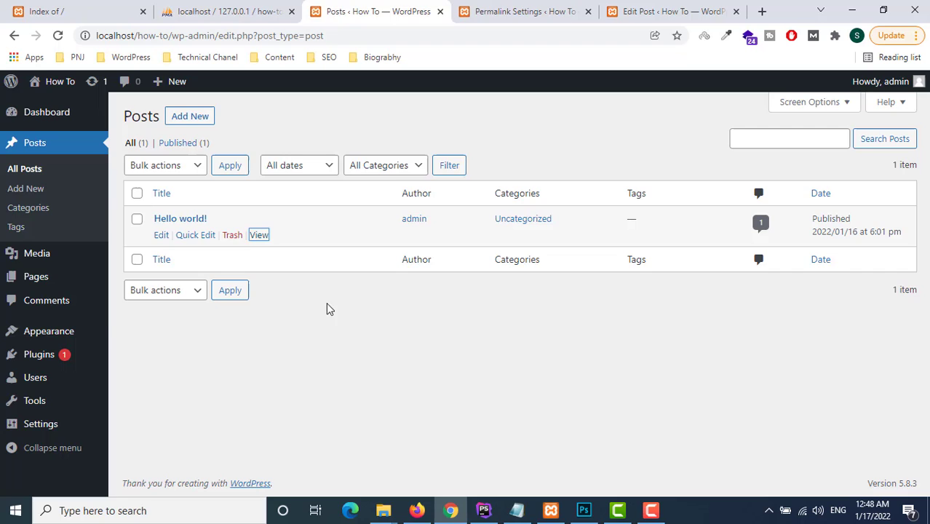
Save the Permalink Settings again with the Post name structure selected.
left_click(524, 10)
scroll(369, 306, "down", 4)
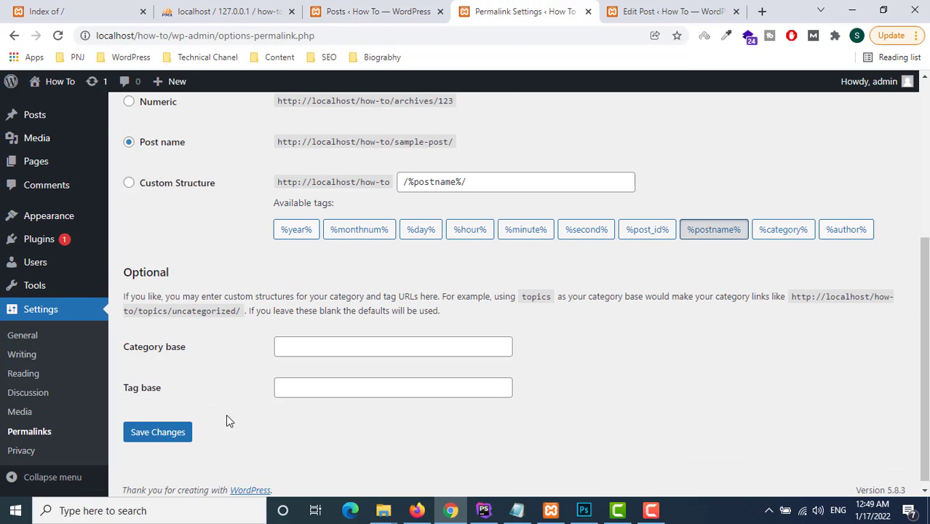
left_click(161, 435)
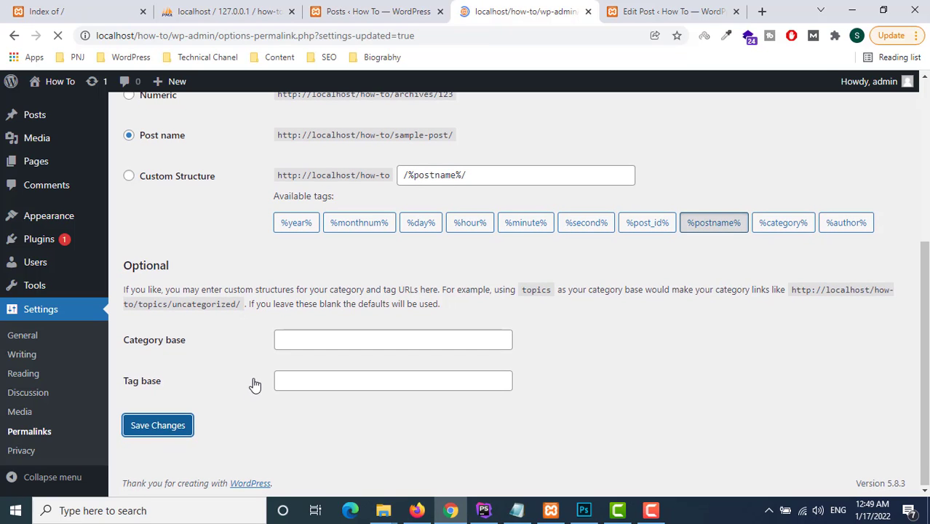
scroll(167, 421, "down", 1)
scroll(170, 422, "down", 3)
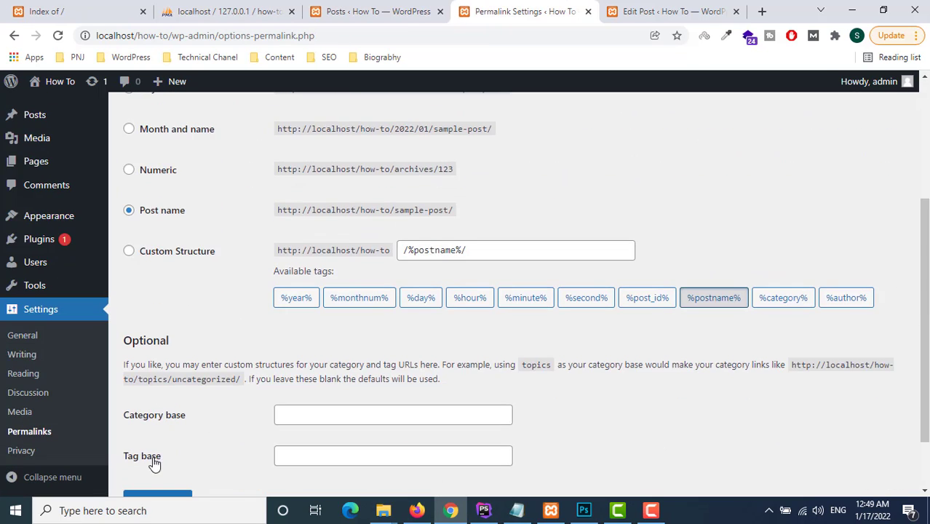
left_click(175, 428)
Refresh the posts list and view the Hello world! post in a new tab to check the post name in its URL.
left_click(400, 9)
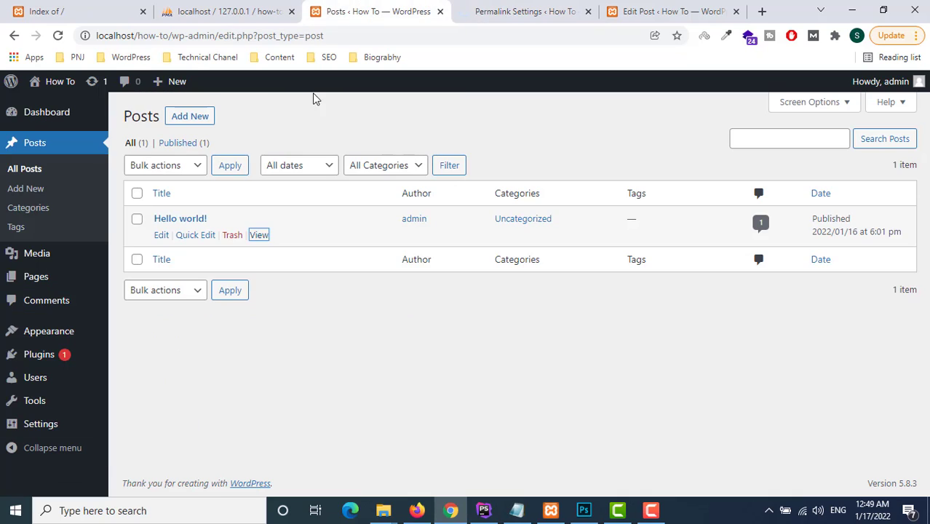
left_click(57, 35)
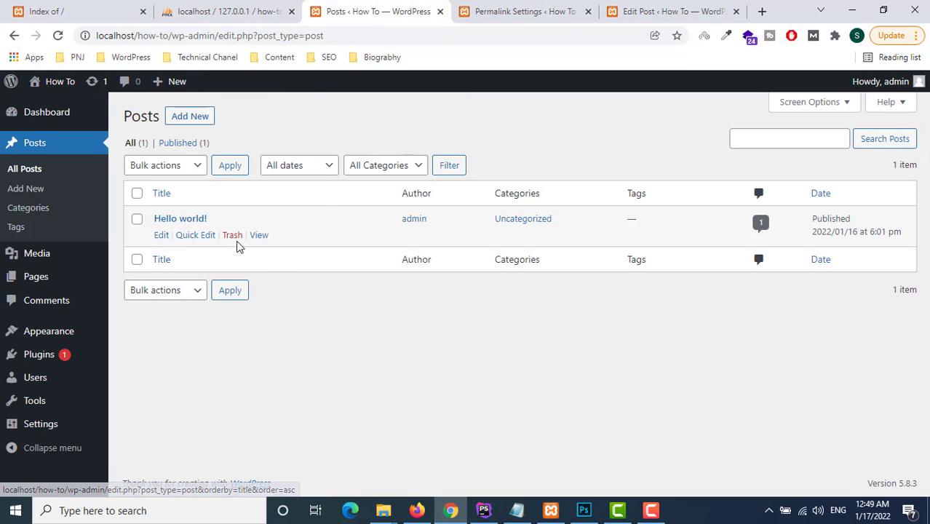
right_click(264, 237)
left_click(295, 243)
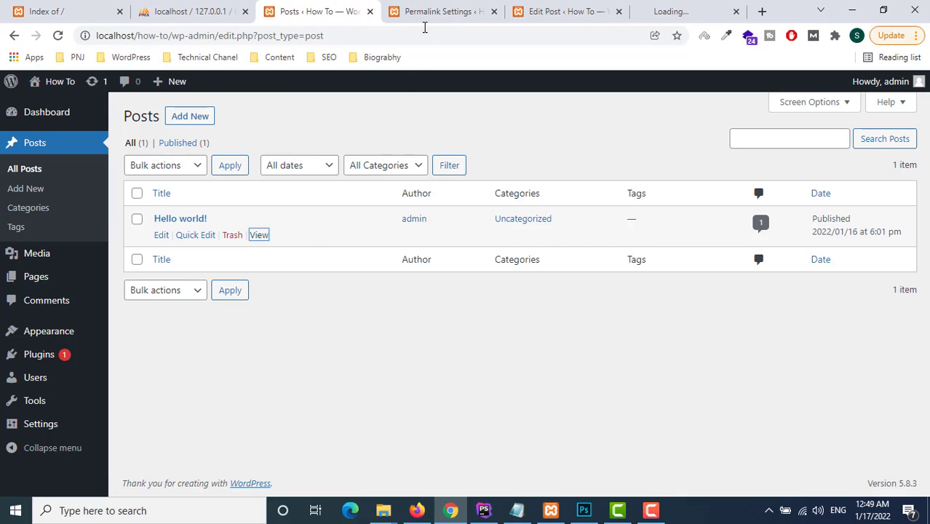
left_click(644, 8)
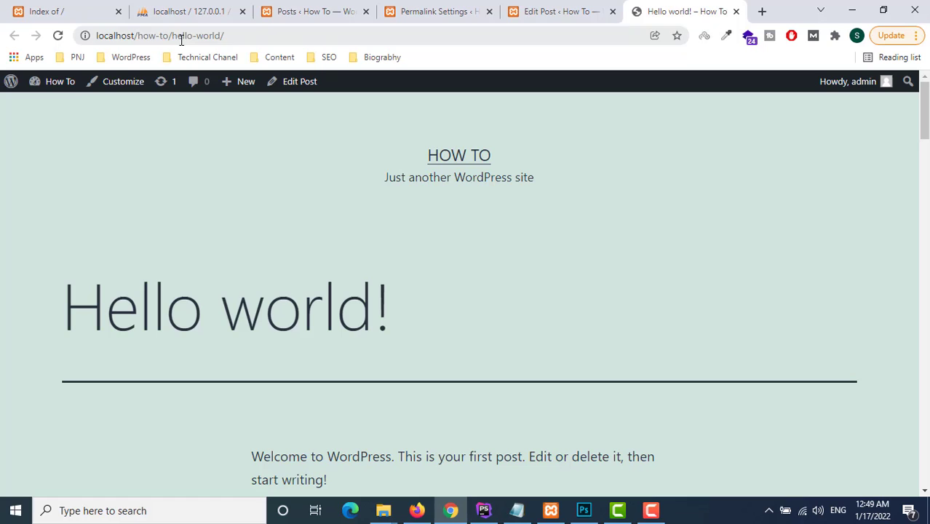
left_click_drag(181, 36, 269, 35)
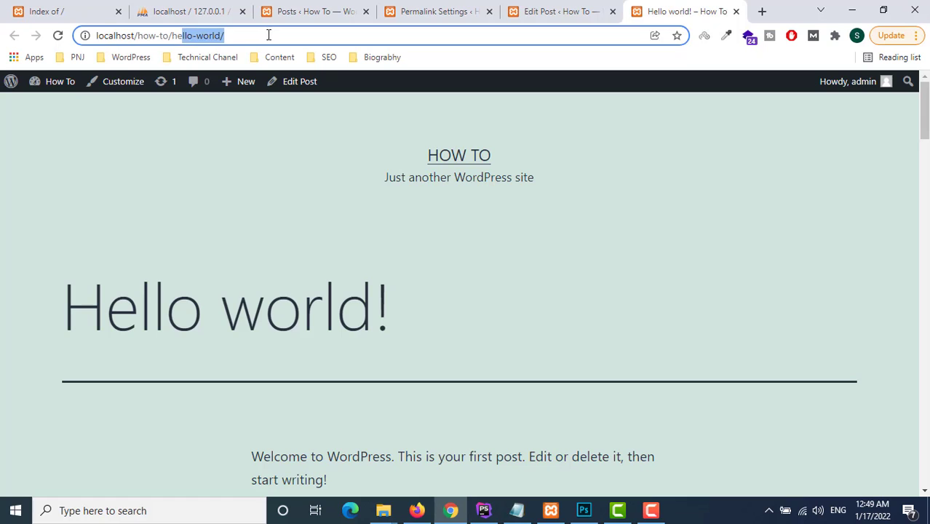
Switch the permalinks to a custom structure of /%postname%/%category%/ and save the changes.
left_click(306, 126)
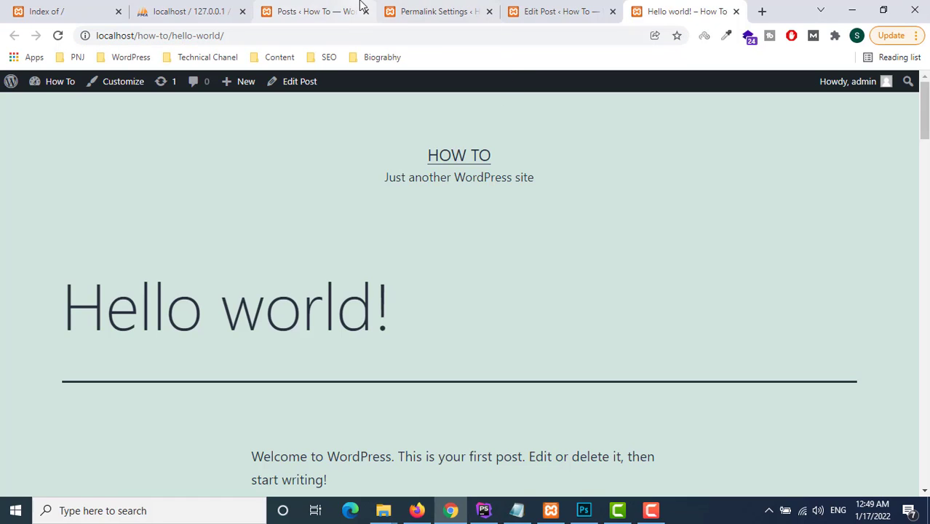
left_click(310, 9)
left_click(401, 6)
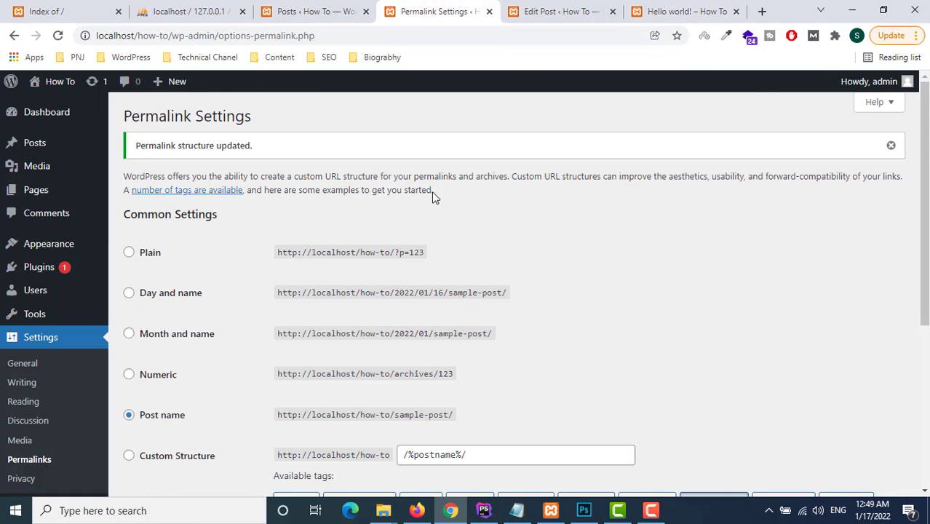
scroll(400, 331, "down", 3)
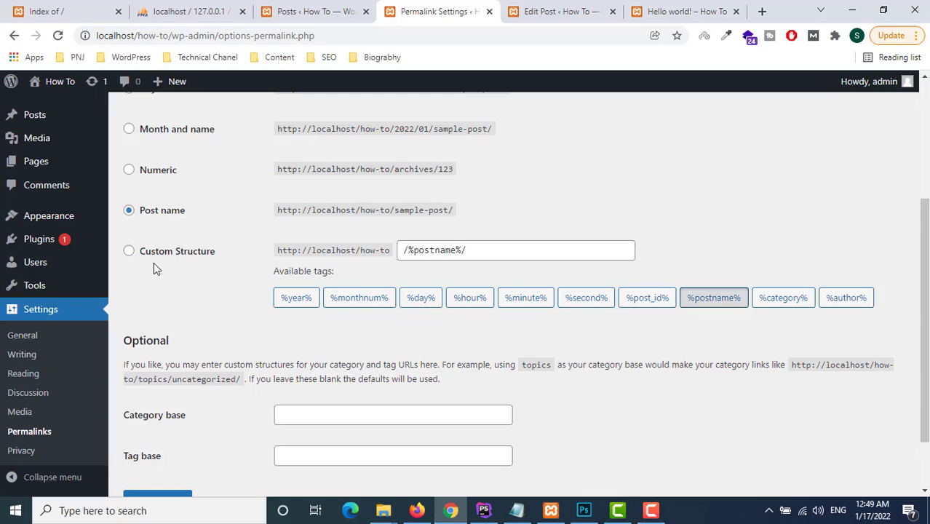
left_click(129, 252)
left_click(785, 305)
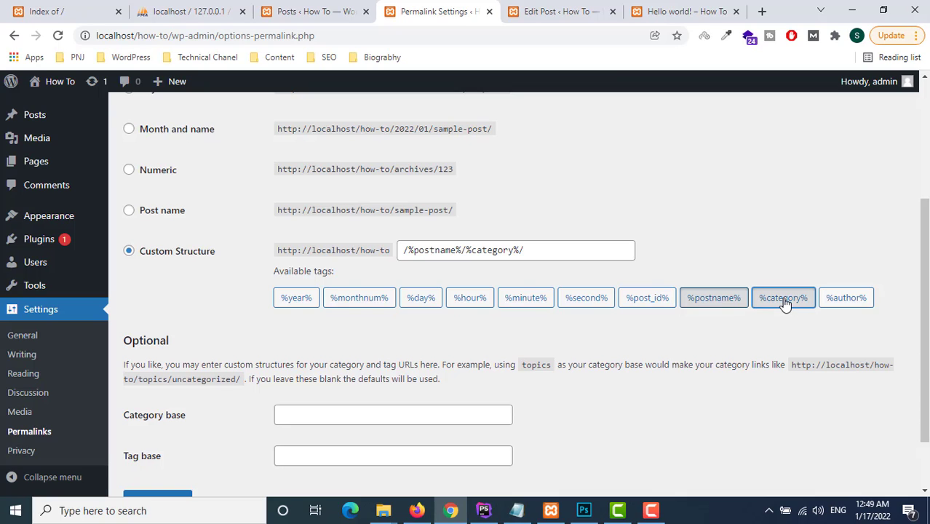
scroll(323, 324, "down", 1)
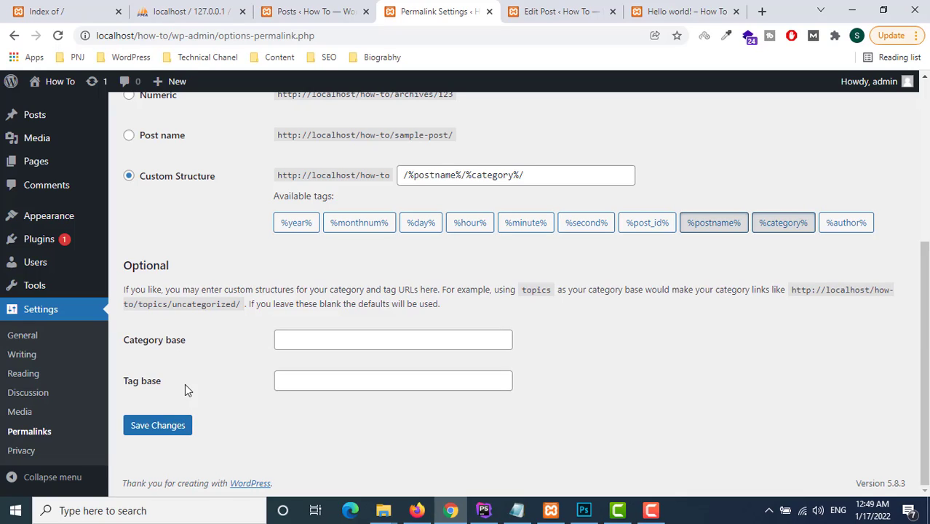
left_click(167, 426)
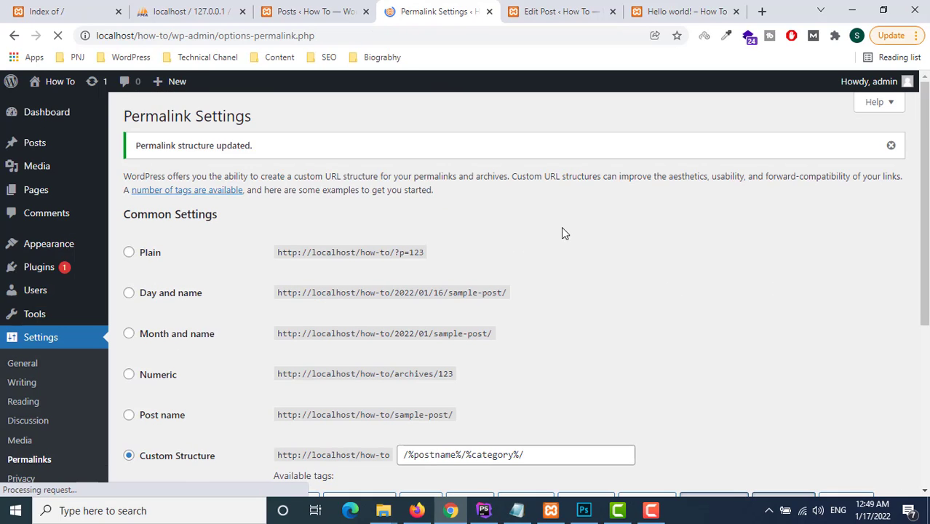
scroll(510, 309, "down", 4)
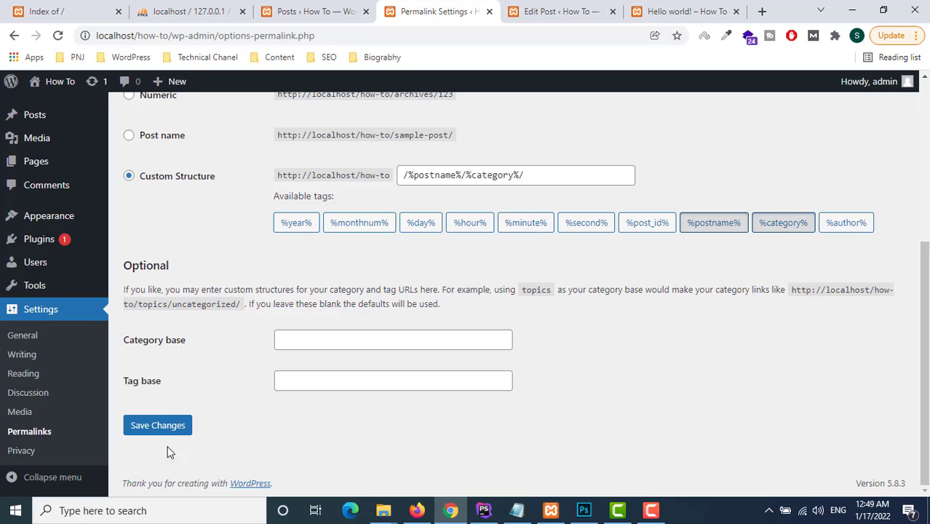
Refresh the posts list and view the Hello world! post in a new tab to check the category in its URL.
left_click(318, 14)
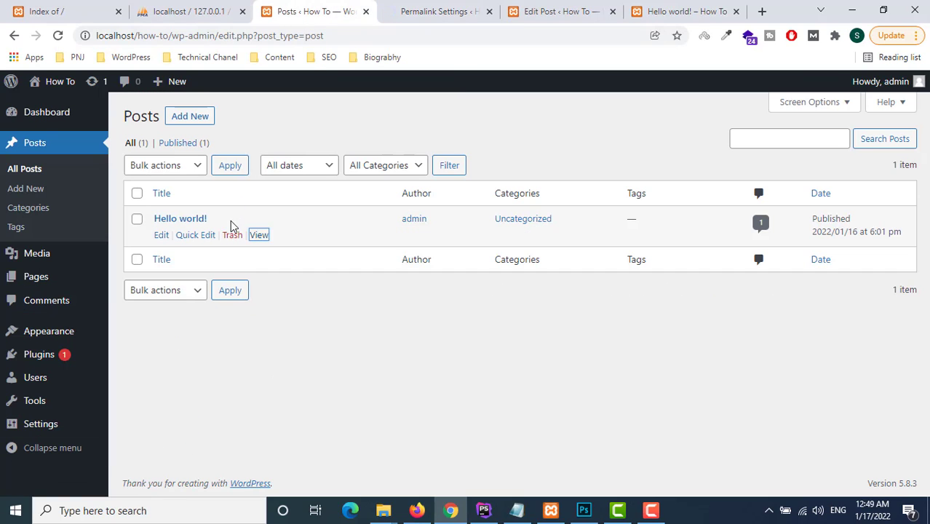
left_click(58, 35)
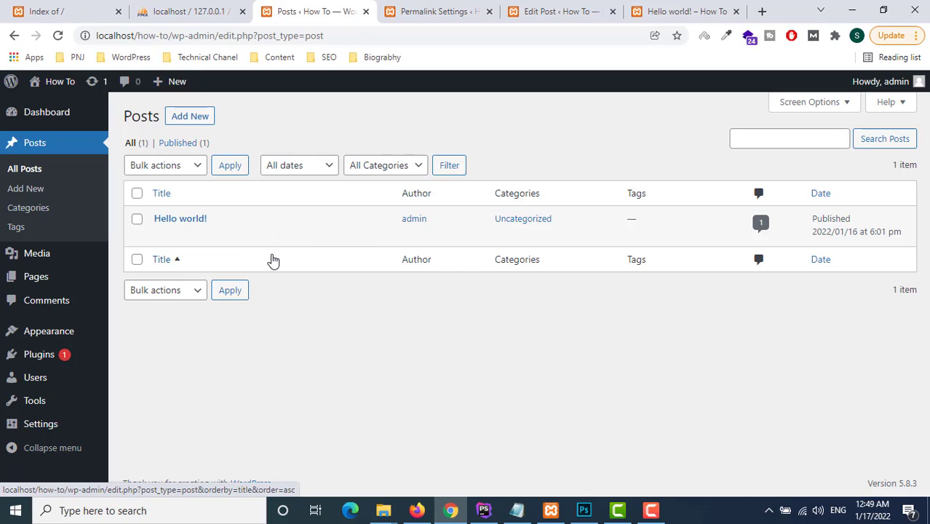
right_click(259, 235)
left_click(306, 244)
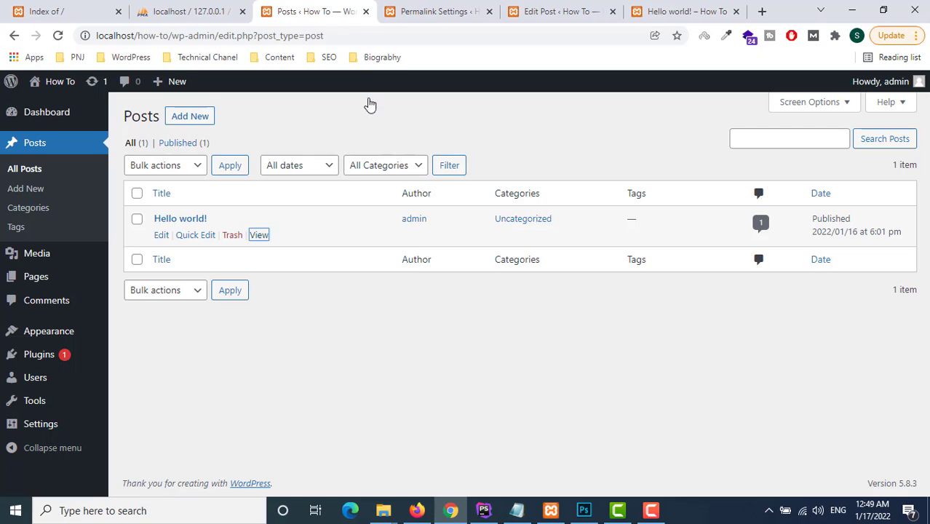
left_click(709, 11)
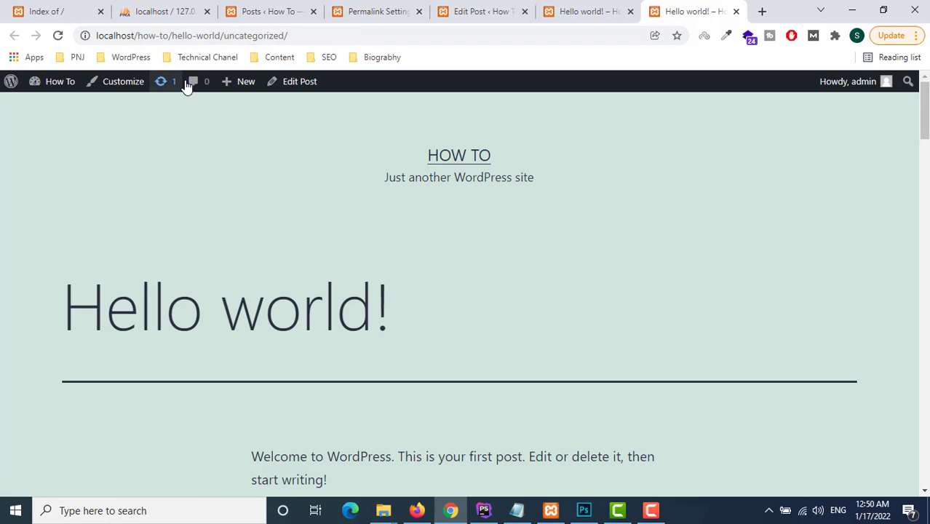
Open the viewed post for editing and examine its URL slug and categories against the URL in the earlier post tab.
left_click(297, 82)
scroll(467, 350, "down", 3)
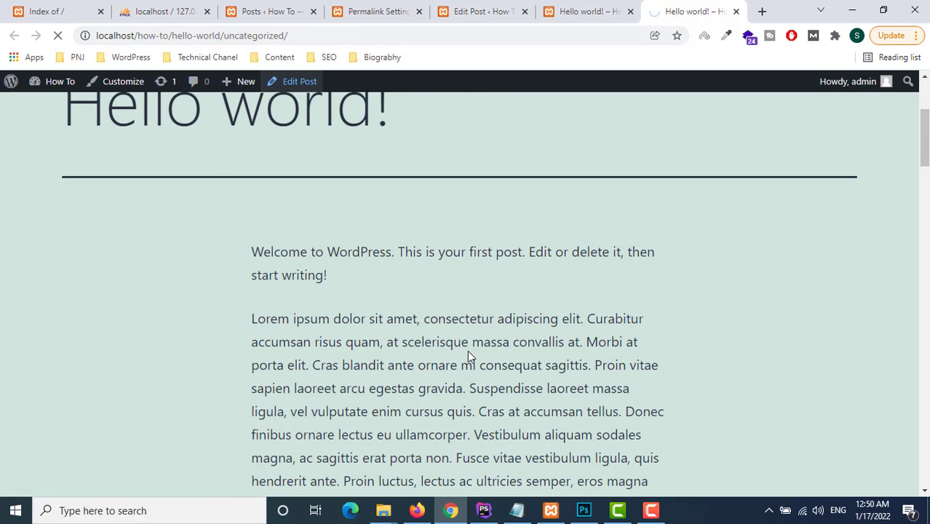
scroll(467, 350, "up", 2)
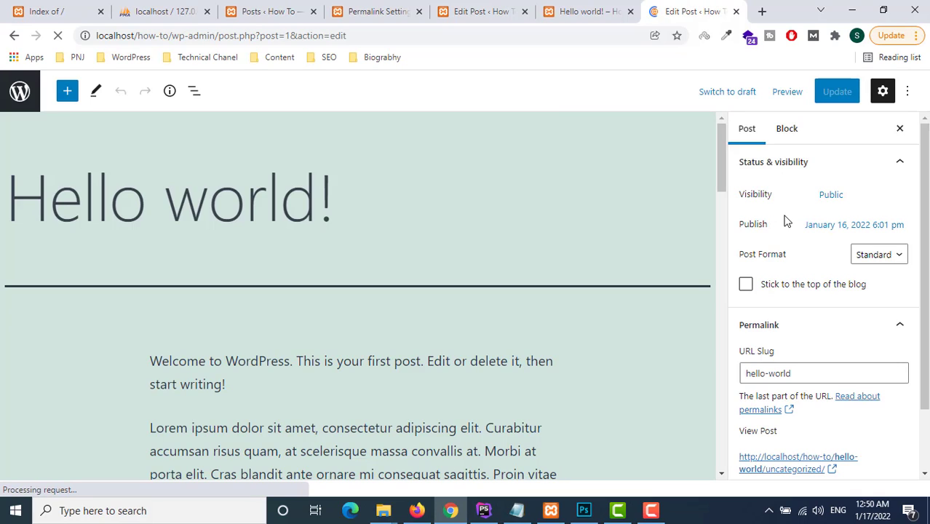
scroll(819, 324, "down", 3)
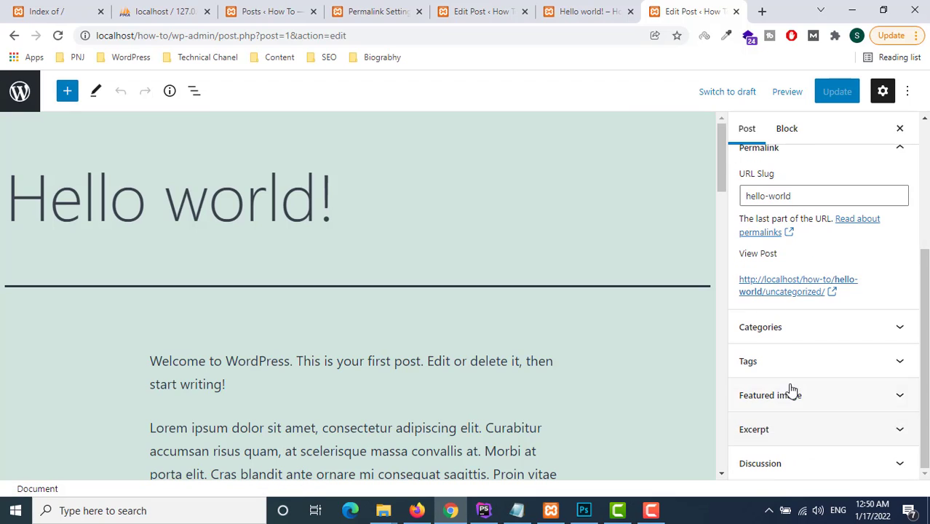
left_click(789, 332)
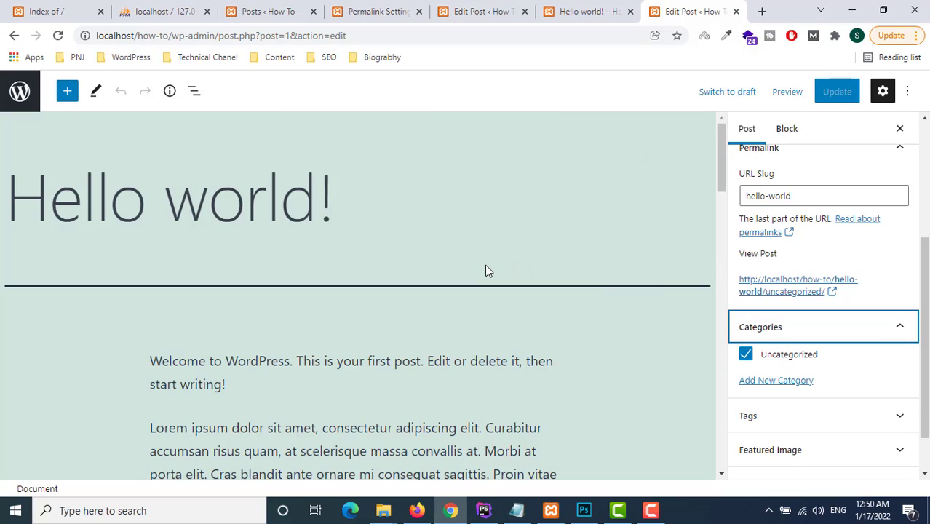
left_click(804, 197)
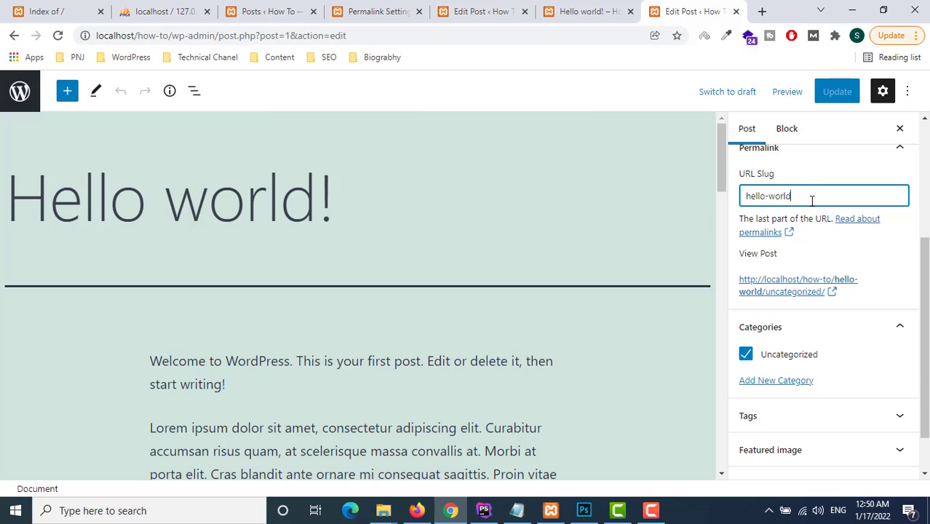
left_click(586, 11)
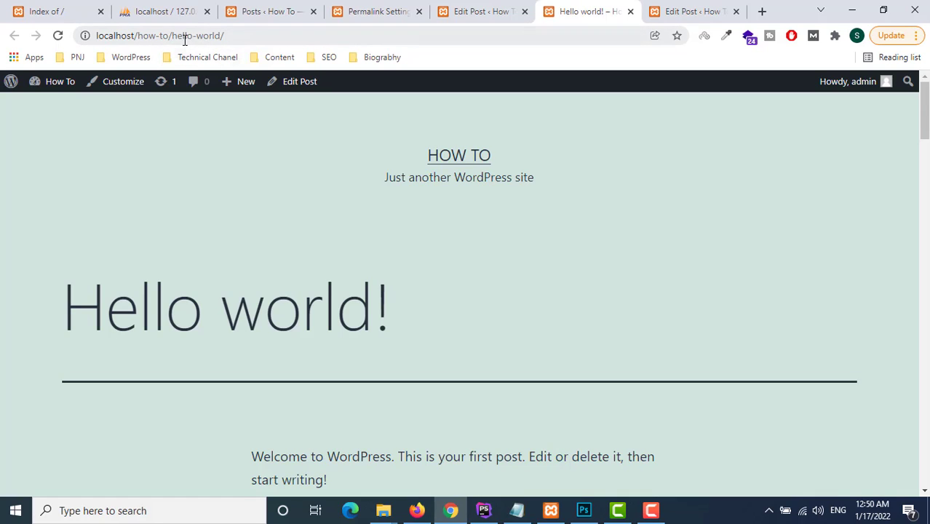
left_click(691, 11)
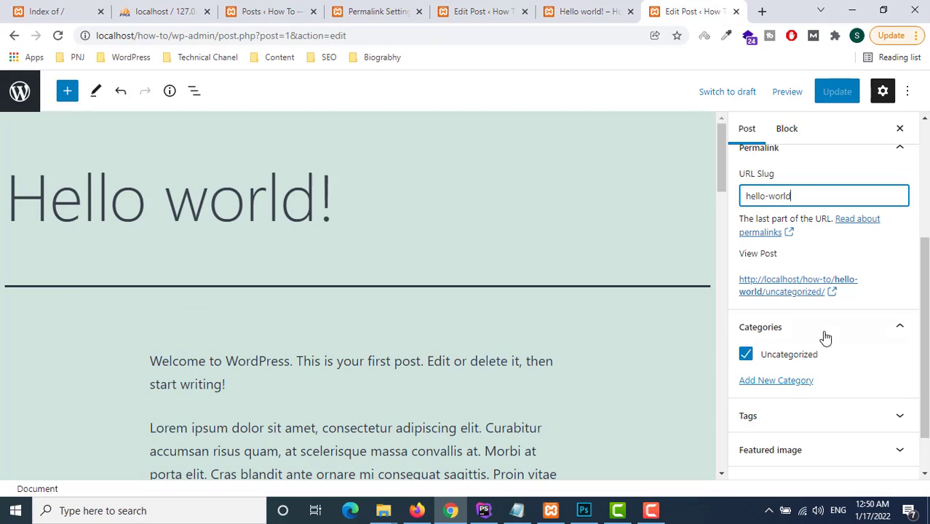
left_click_drag(799, 193, 765, 196)
key("BackSpace")
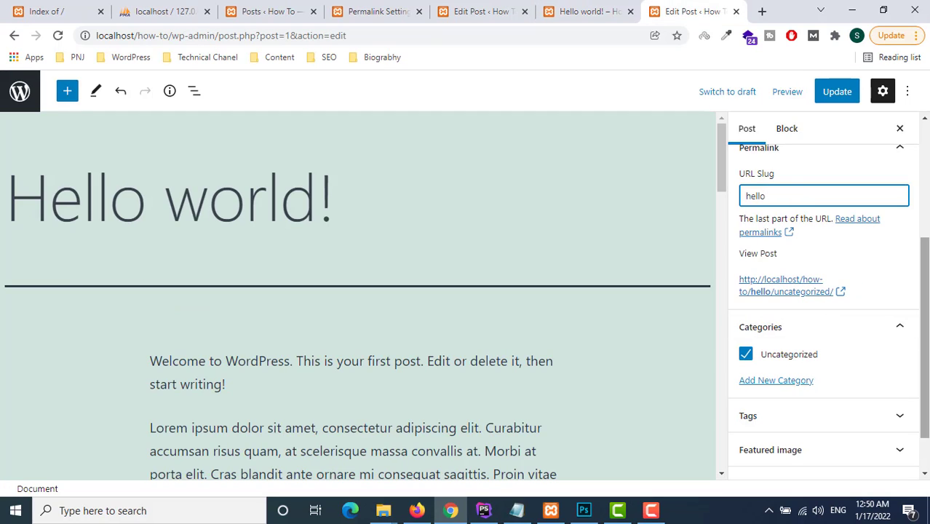
scroll(749, 146, "up", 3)
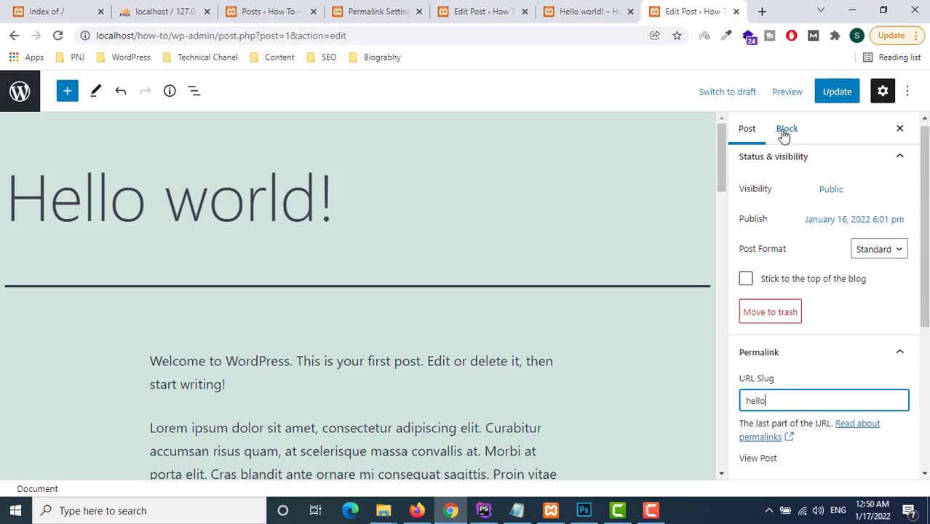
left_click(11, 109)
left_click(532, 113)
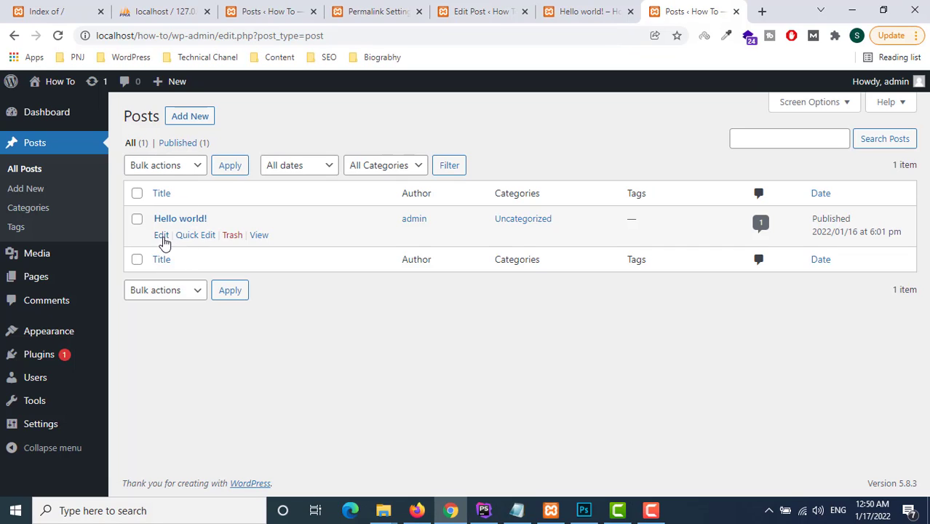
Open the Hello world! post for editing from the posts list and expand its Permalink settings.
left_click(161, 237)
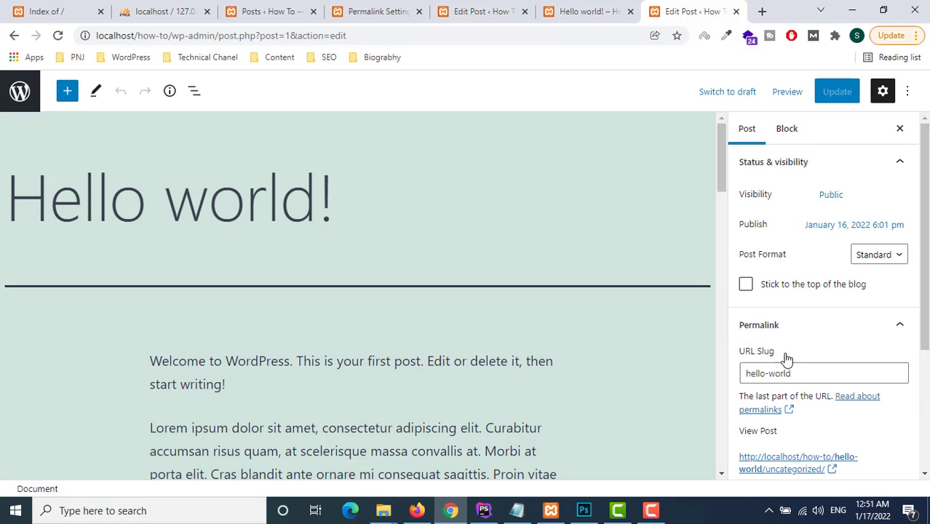
left_click(788, 128)
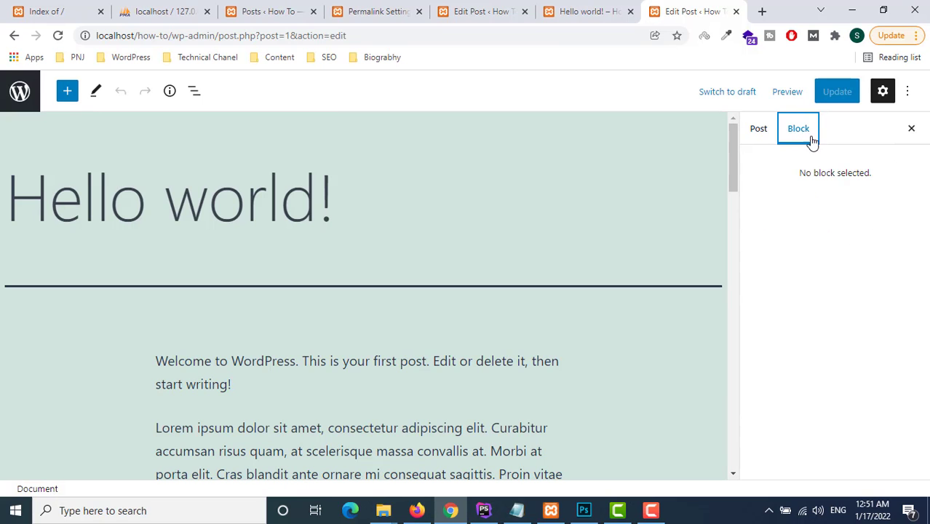
left_click(761, 131)
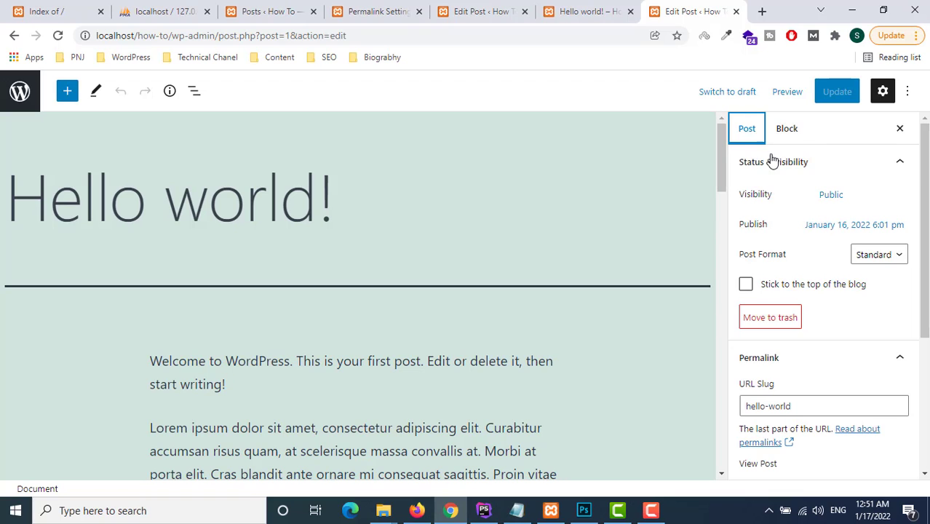
left_click(872, 357)
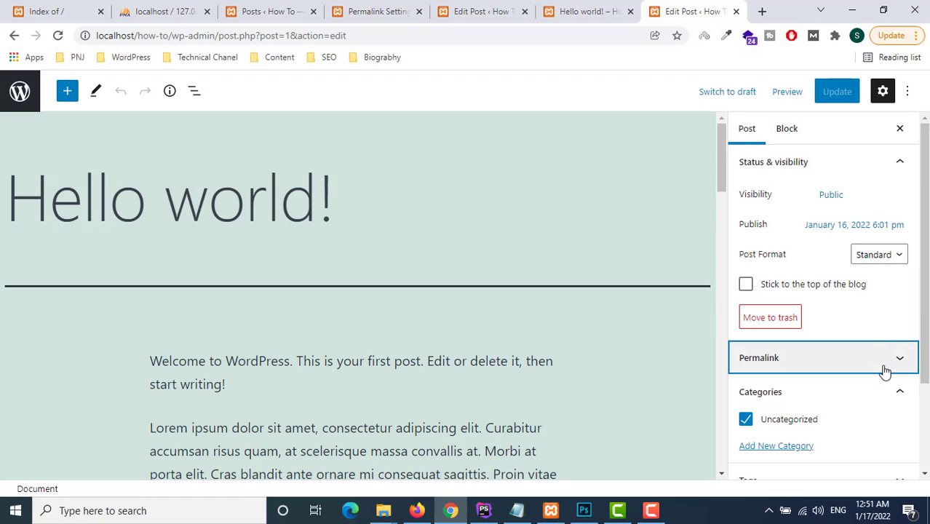
left_click(890, 393)
left_click(889, 358)
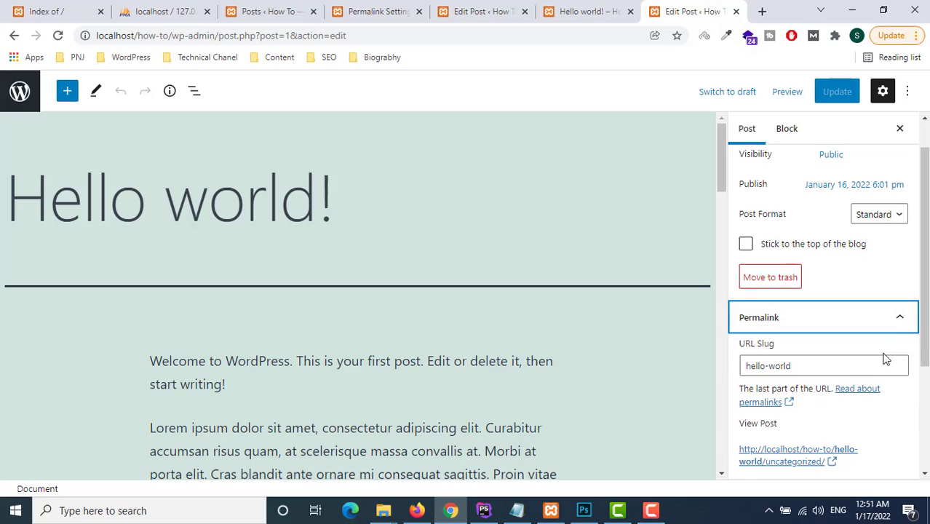
Set the post's URL slug to hello, update the post and view it through its permalink to check the URL.
left_click_drag(802, 360, 775, 364)
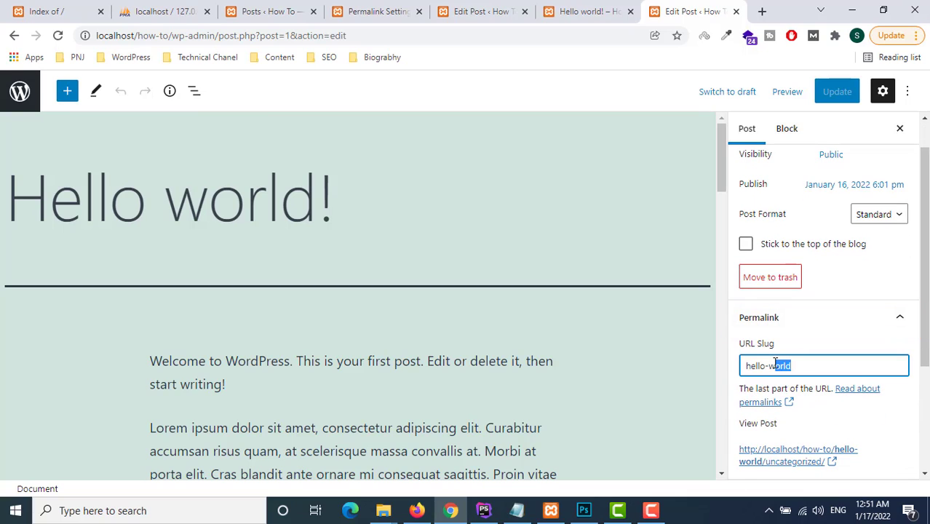
key("BackSpace")
key("BackSpace")
key("BackSpace")
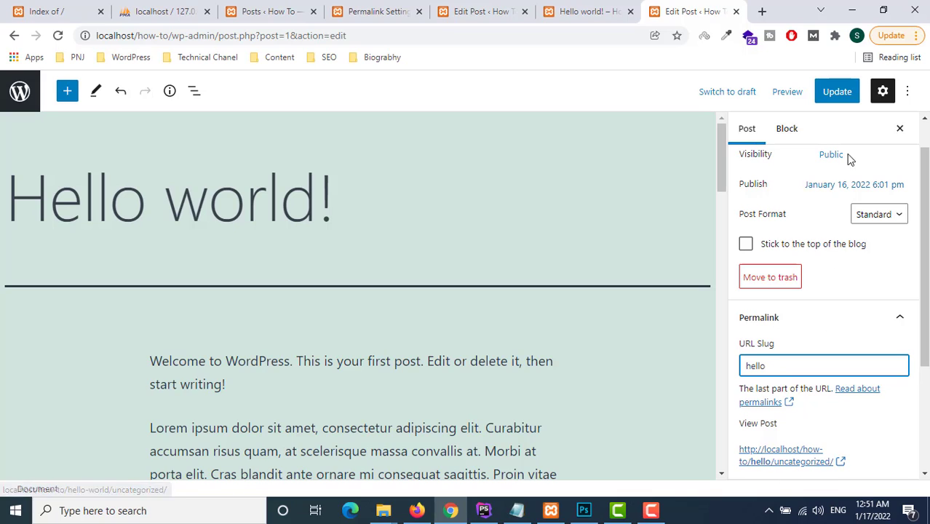
left_click(842, 107)
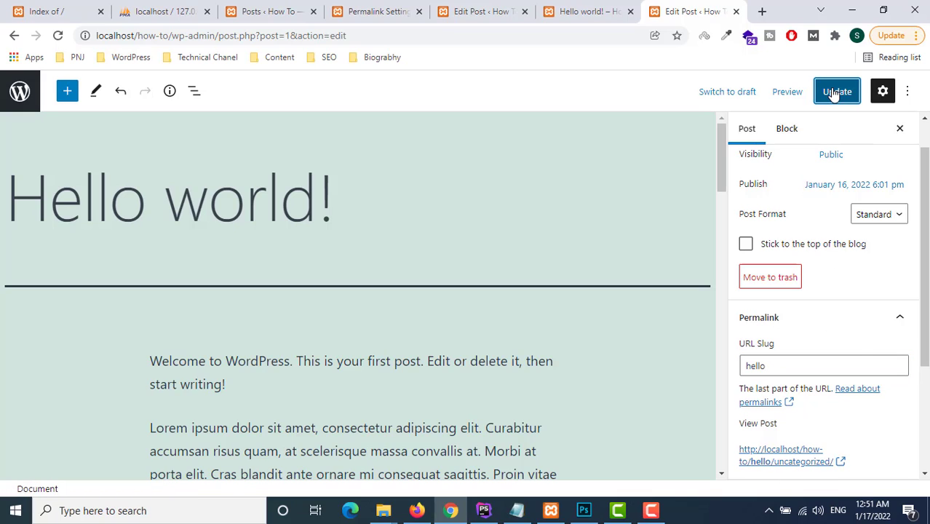
left_click(826, 94)
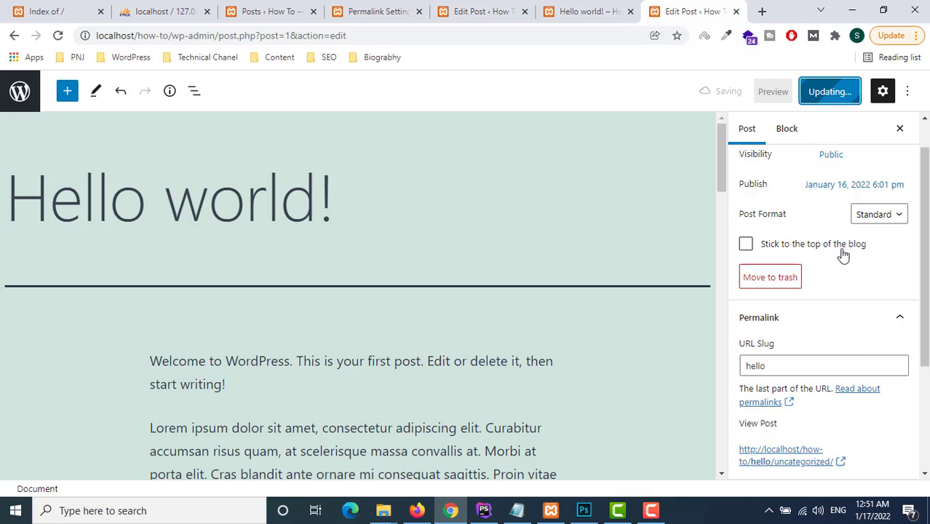
left_click(806, 455)
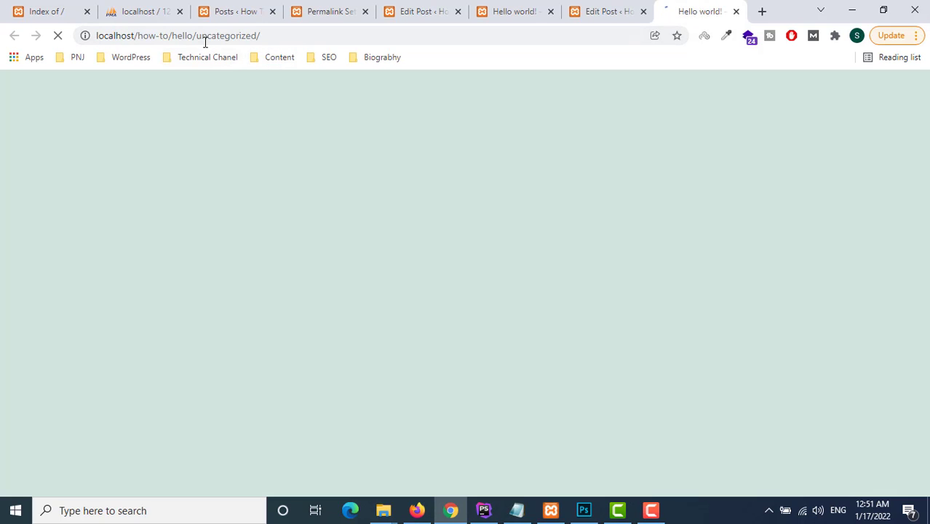
left_click_drag(197, 36, 285, 42)
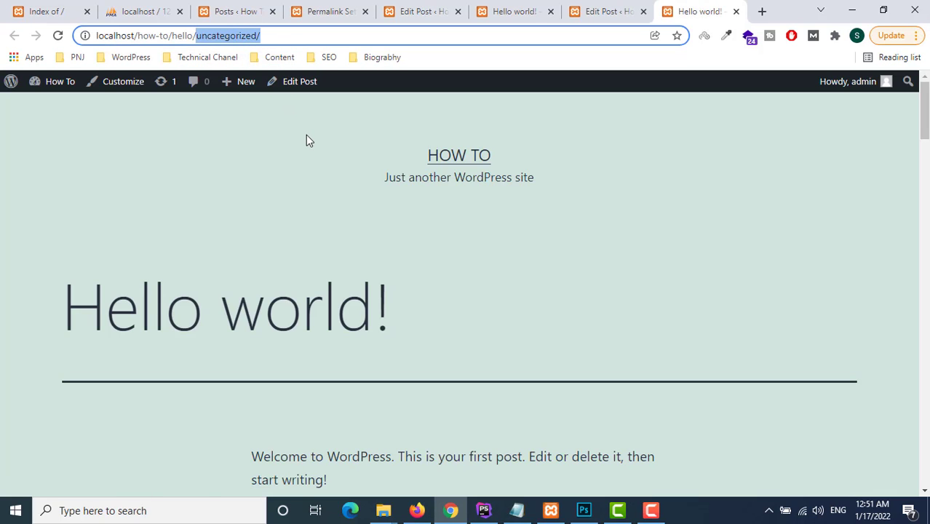
Set the permalink structure back to Post name in Permalink Settings and save the changes.
left_click(355, 7)
scroll(216, 252, "down", 2)
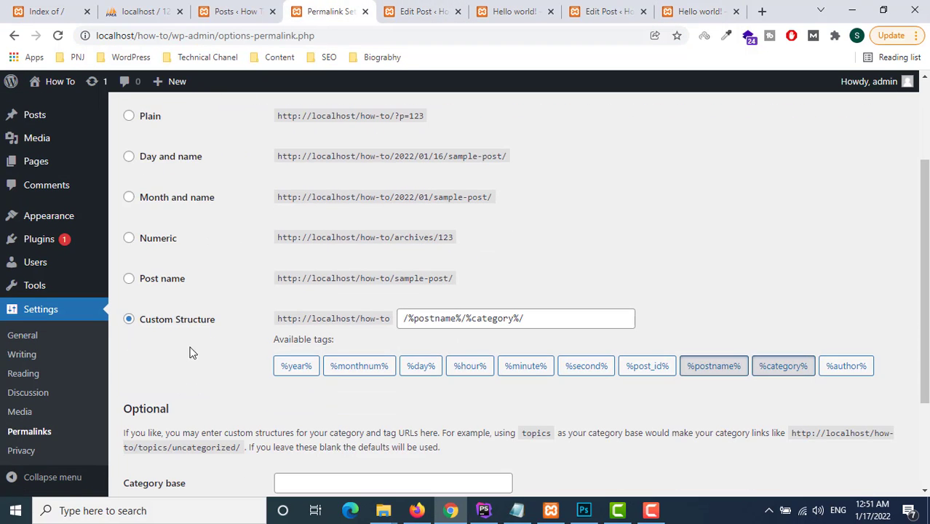
left_click(129, 279)
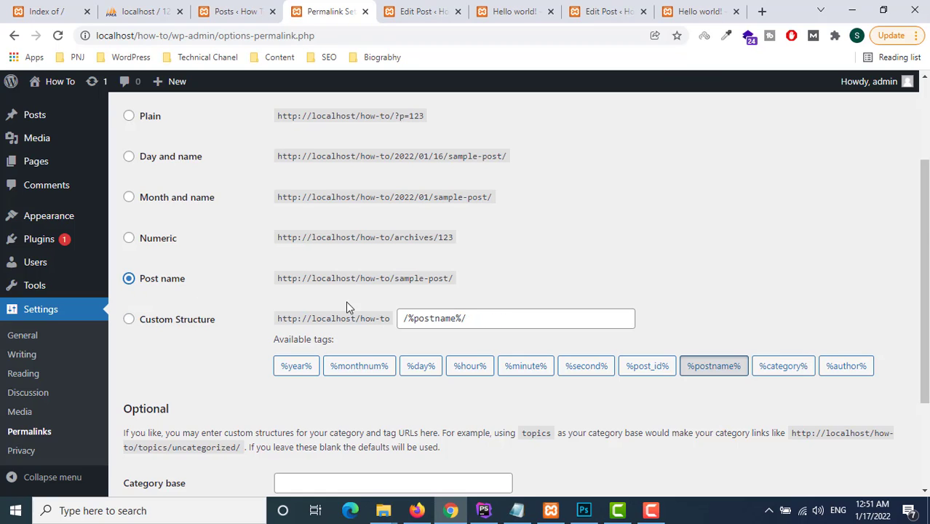
scroll(346, 300, "down", 2)
left_click(174, 429)
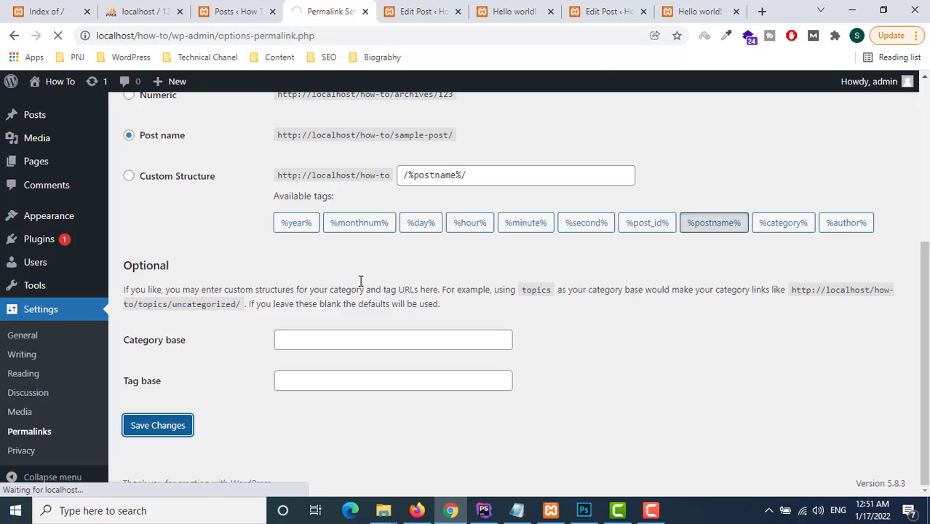
Refresh the posts list and view the Hello world! post in a new tab to check its URL with the hello slug.
left_click(250, 5)
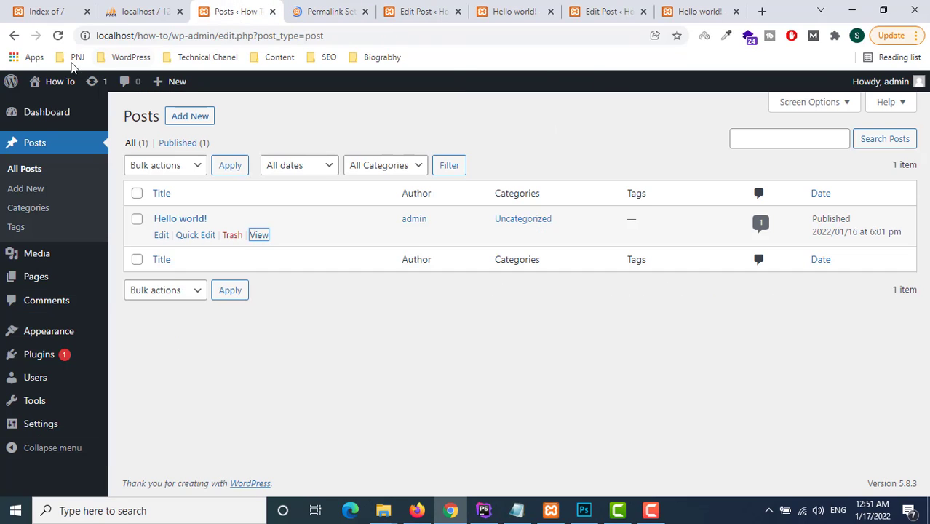
left_click(59, 36)
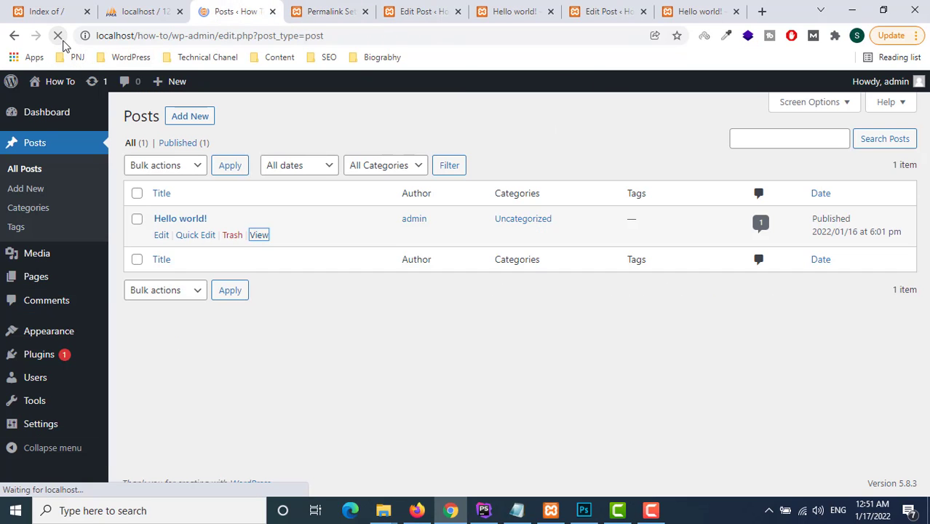
right_click(260, 238)
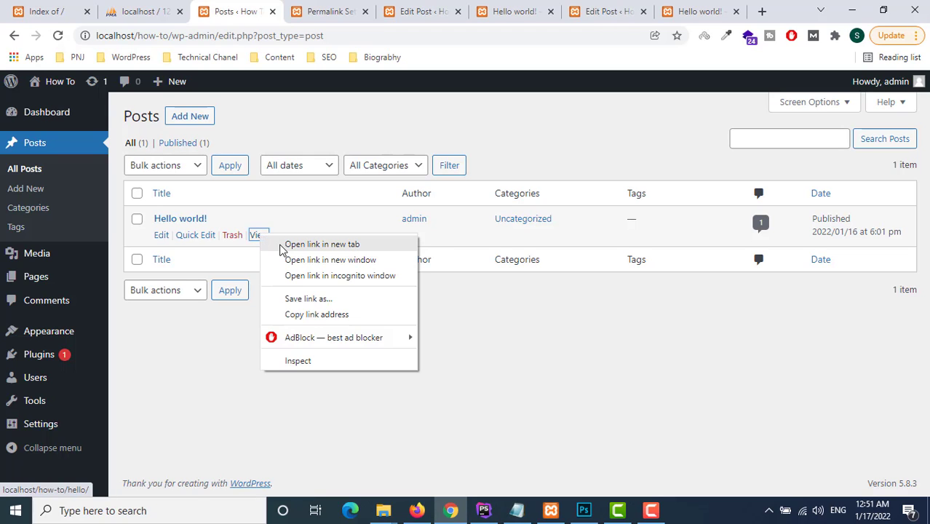
left_click(283, 248)
left_click(295, 10)
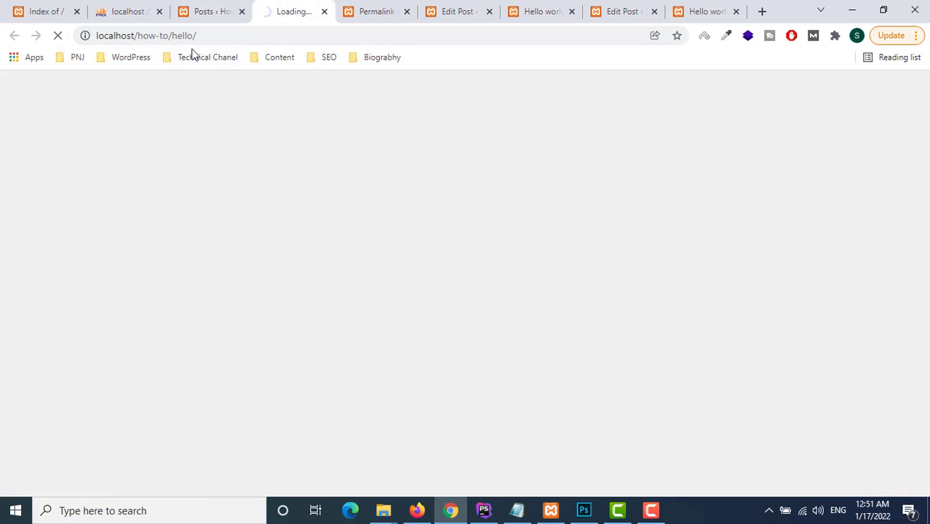